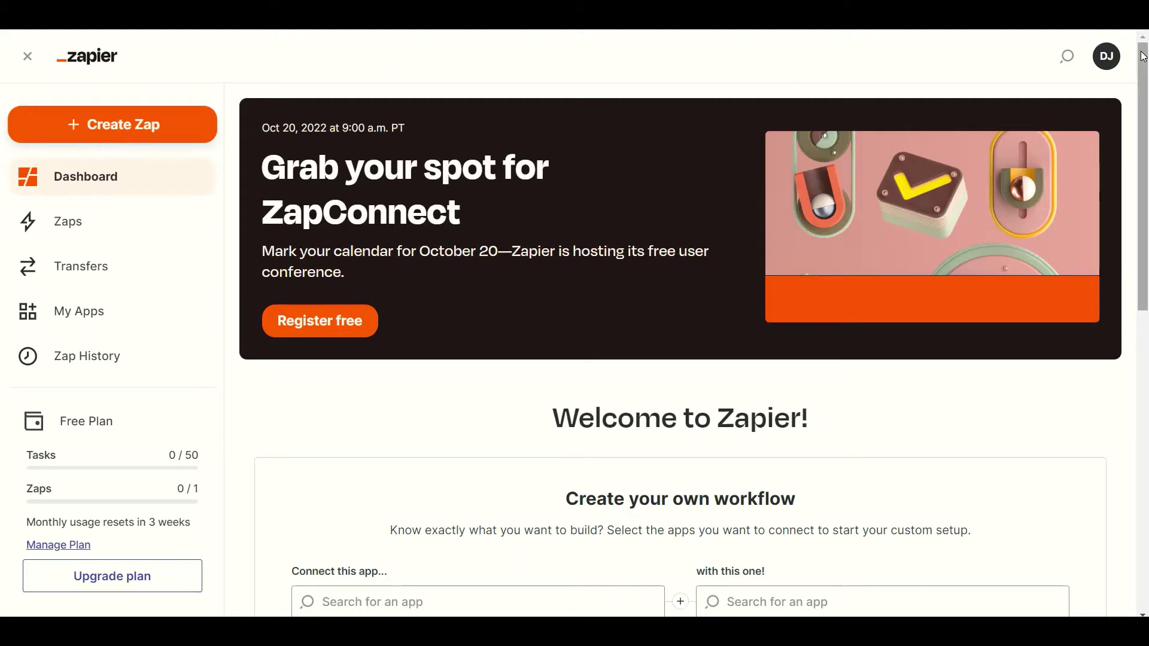
Start a new Zap with Google Drive's New File in Folder as the trigger event.
left_click(149, 133)
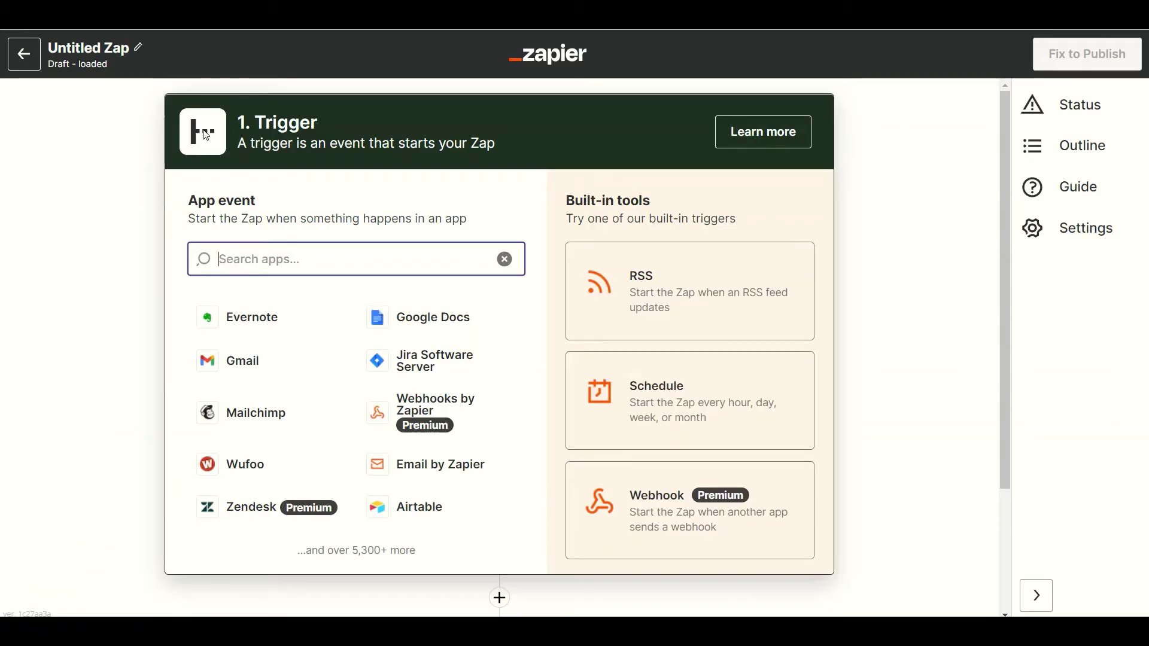
type("google")
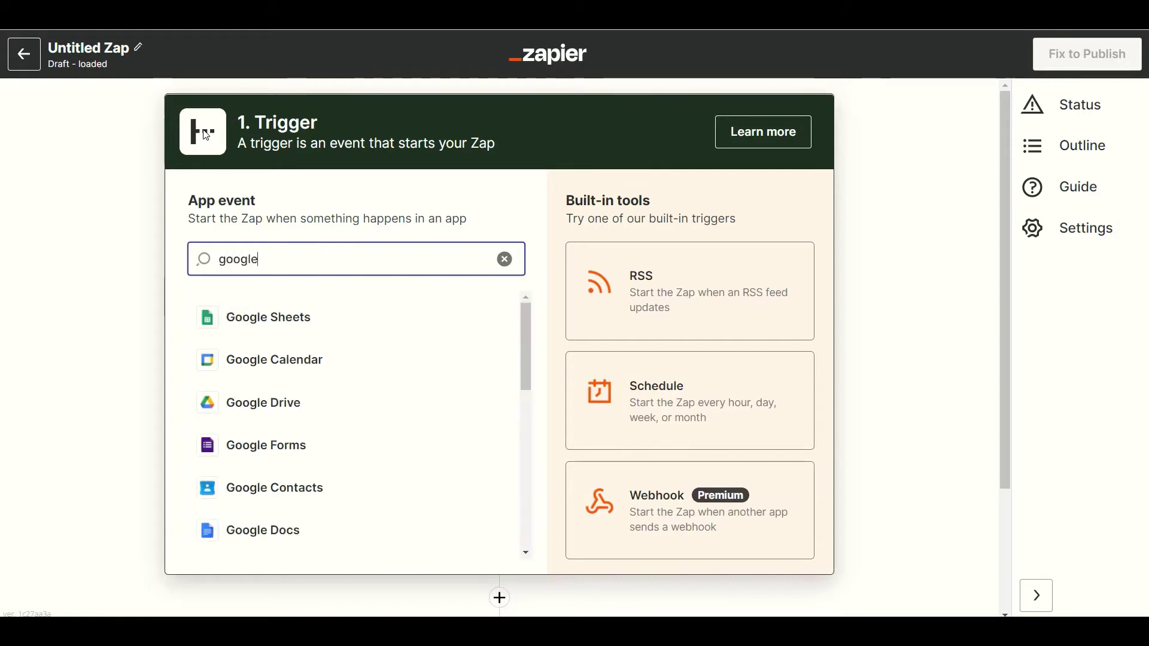
left_click(264, 403)
left_click(259, 327)
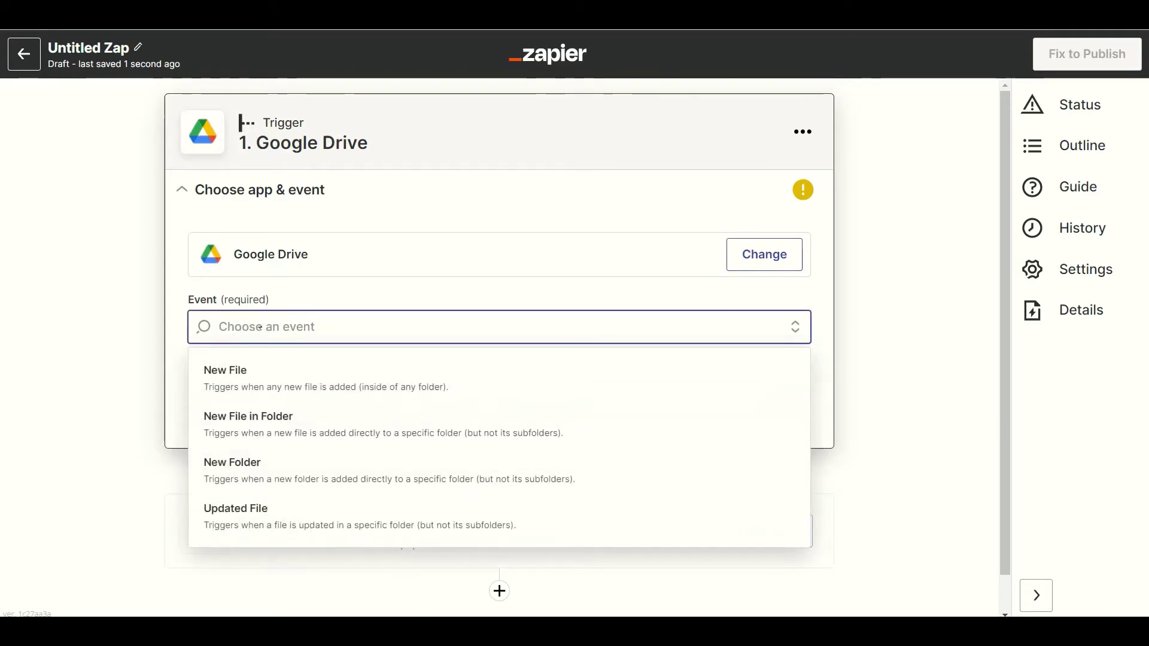
left_click(249, 418)
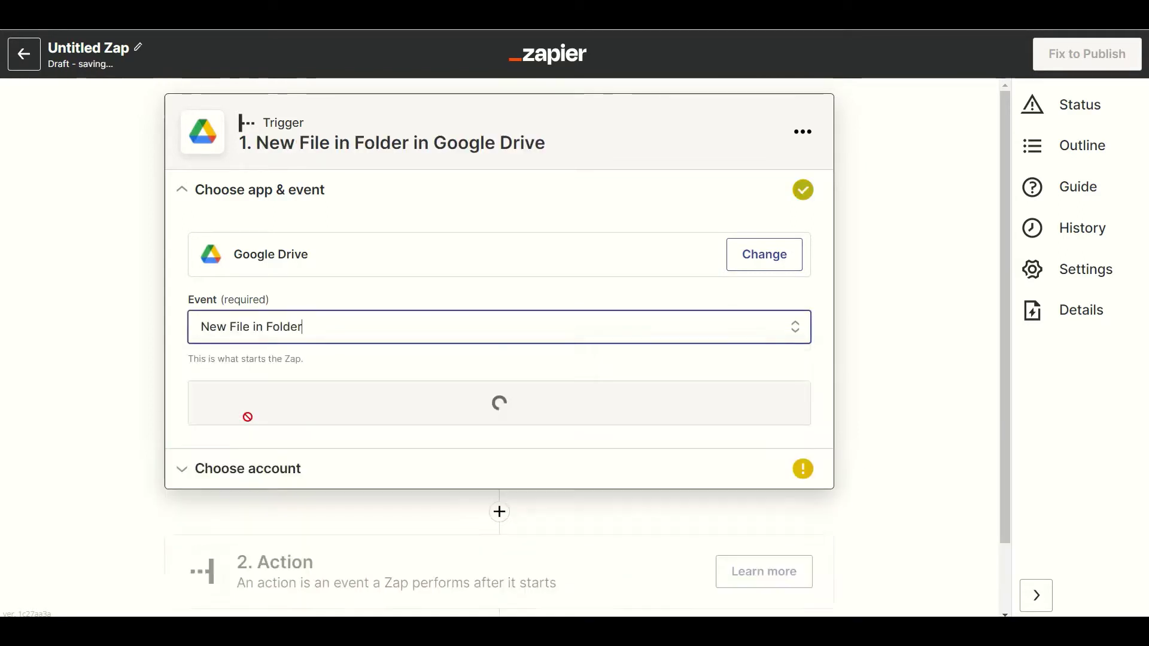
left_click(492, 413)
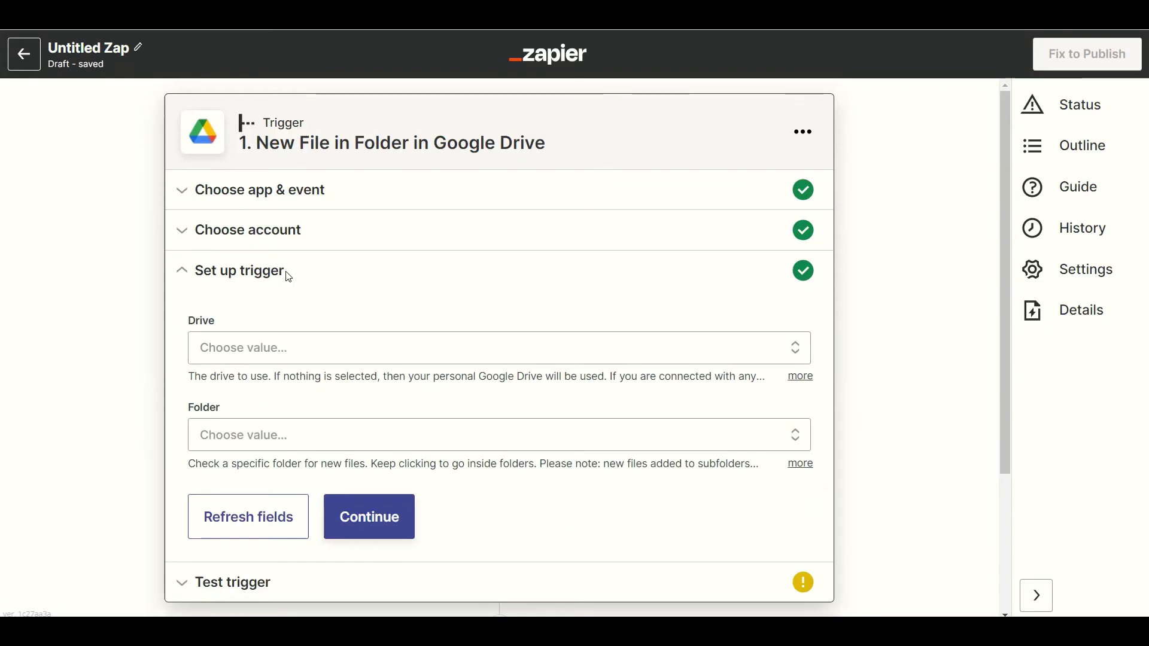
Watch the Sample Form folder on My Google Drive for new files.
left_click(258, 347)
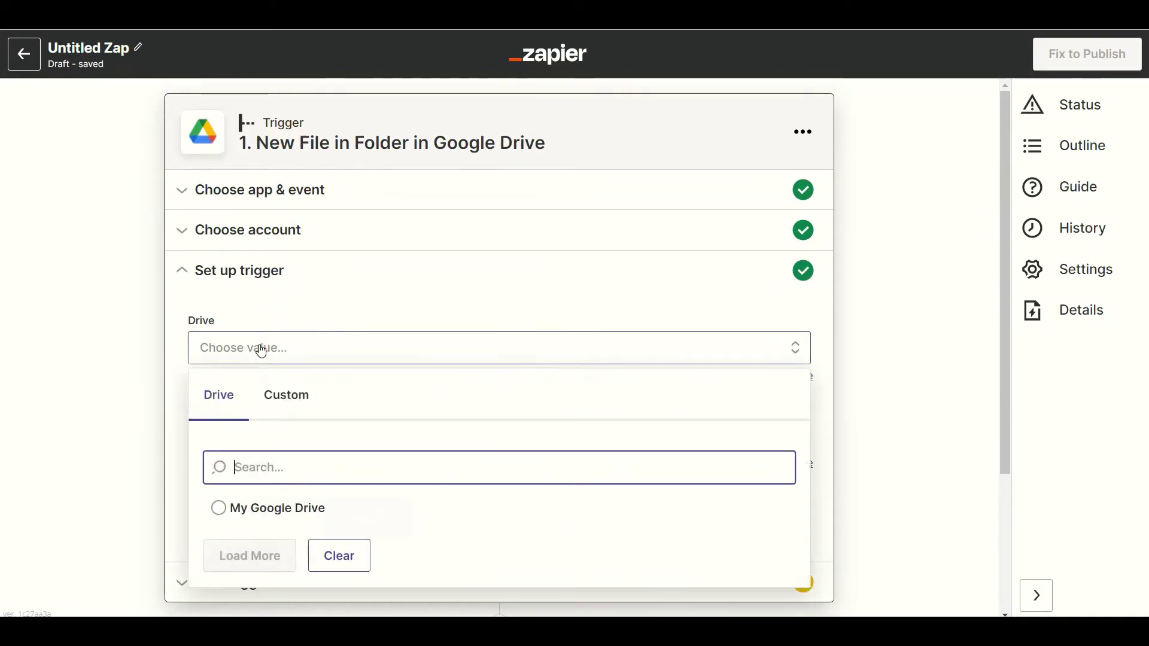
left_click(223, 511)
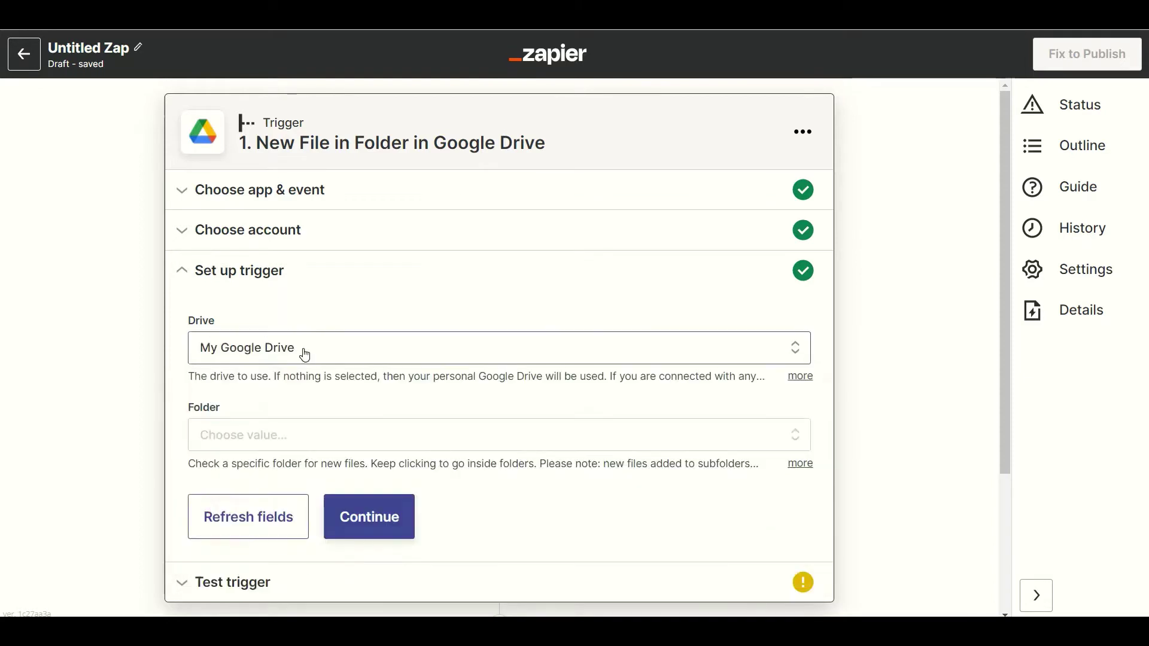
left_click(239, 437)
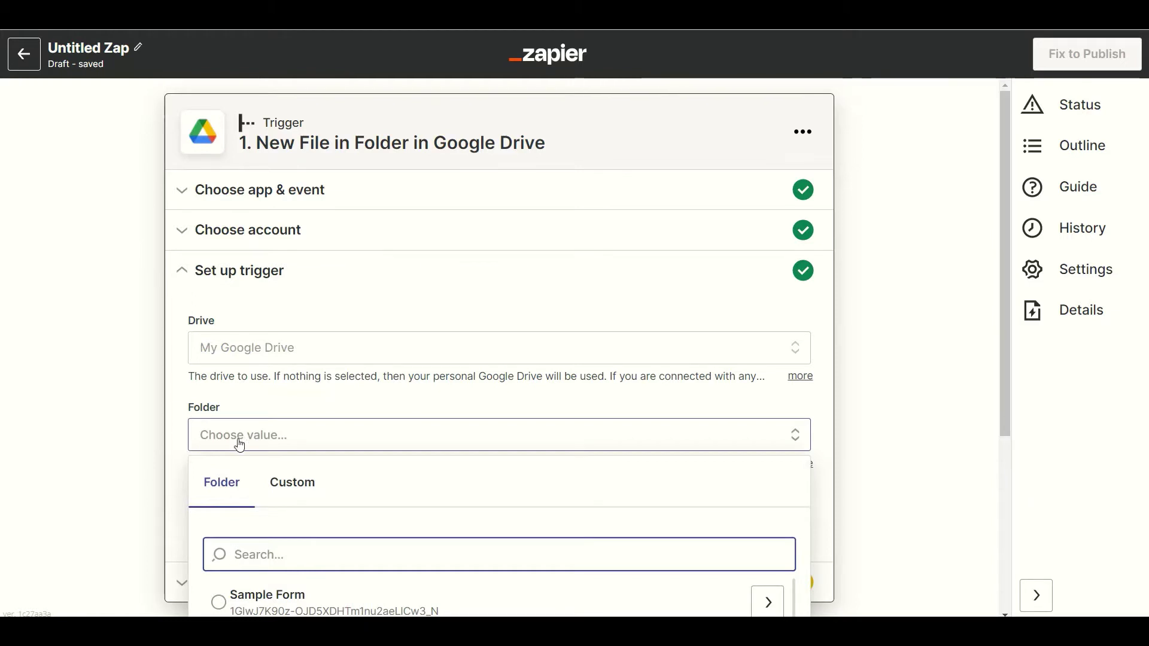
left_click(219, 603)
left_click(375, 517)
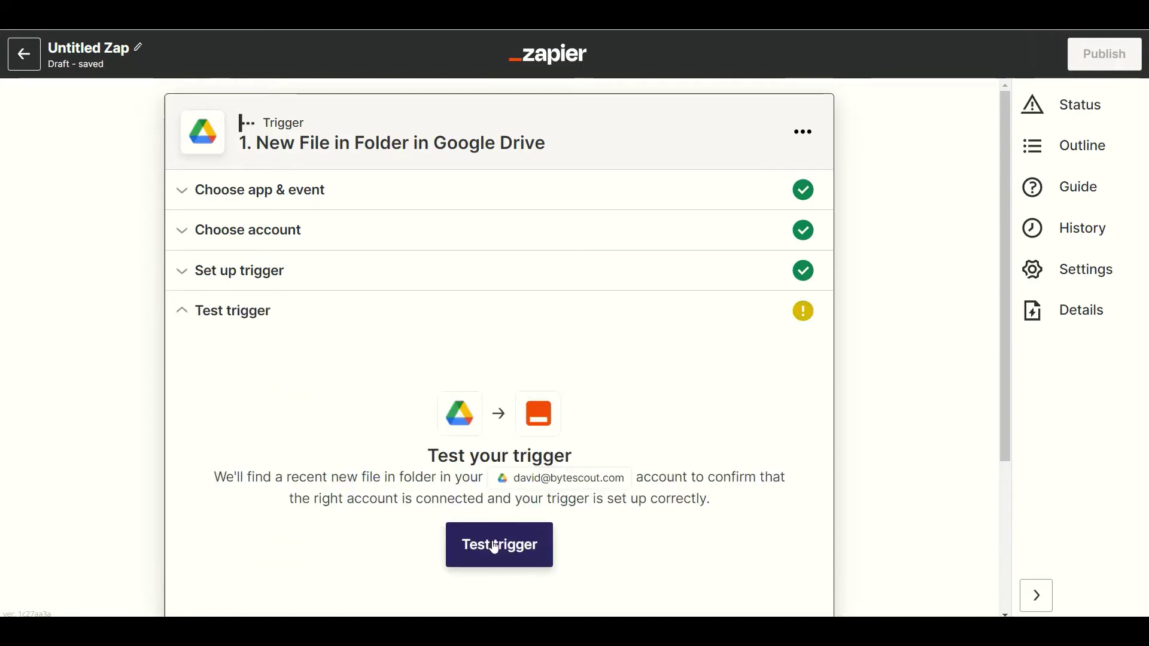
Test the trigger to find a recent file and proceed to the action step.
left_click(493, 546)
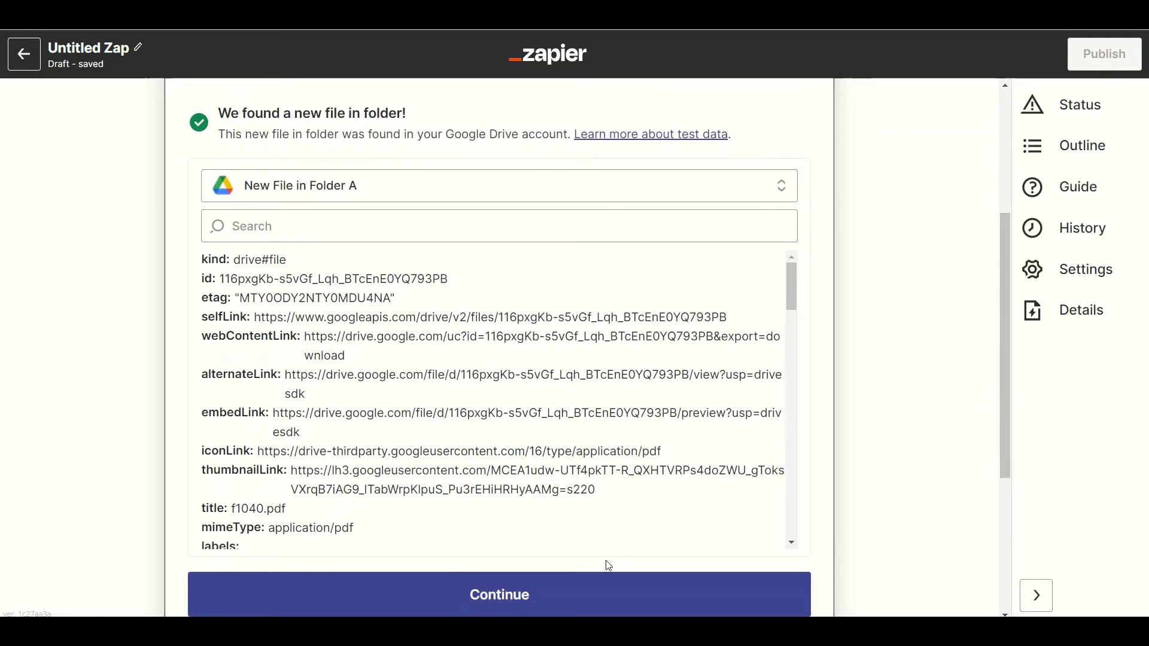
left_click(508, 603)
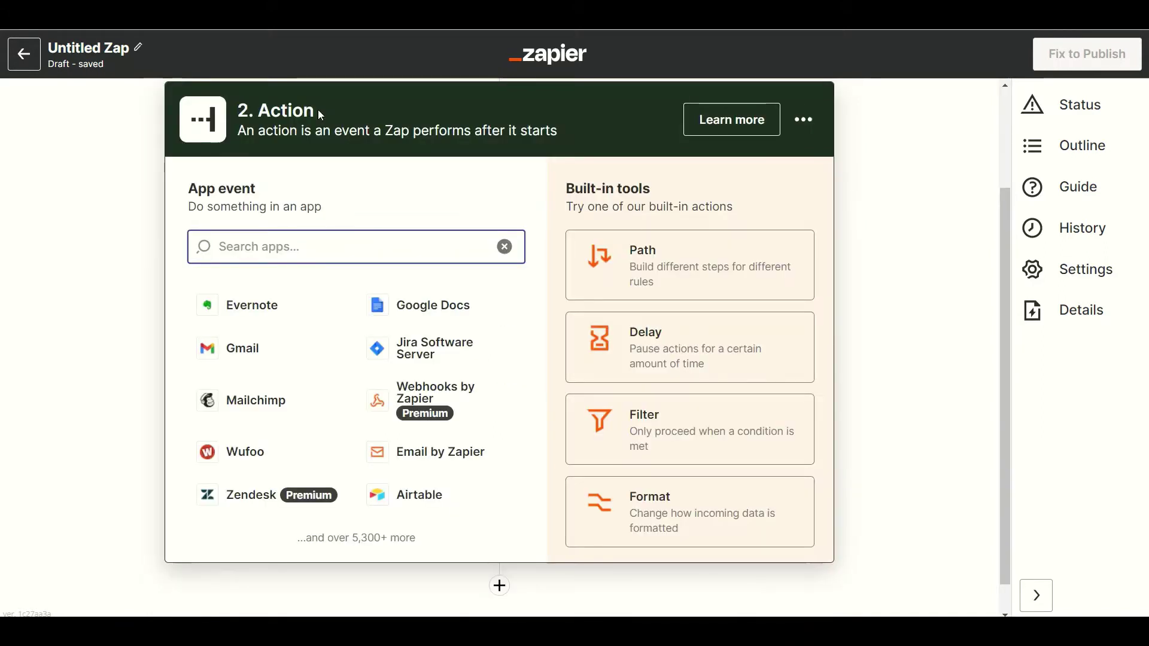
type("pdf.co")
Make the second step a PDF.co action using the PDF Filler event.
left_click(257, 307)
left_click(271, 447)
type("filler")
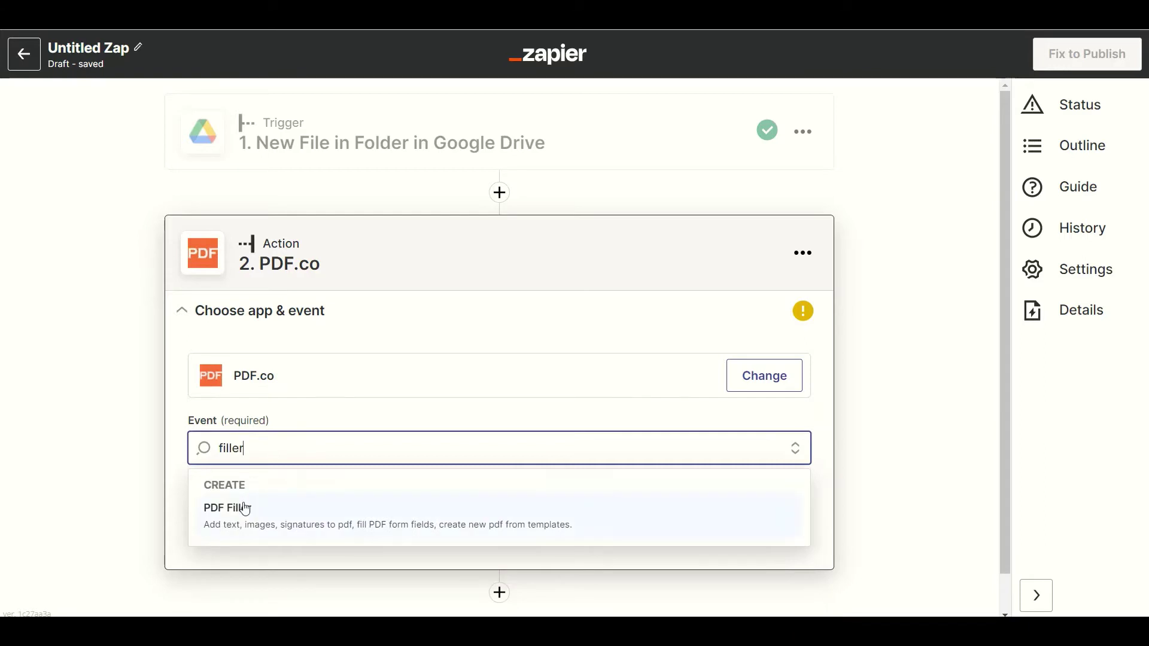
left_click(241, 514)
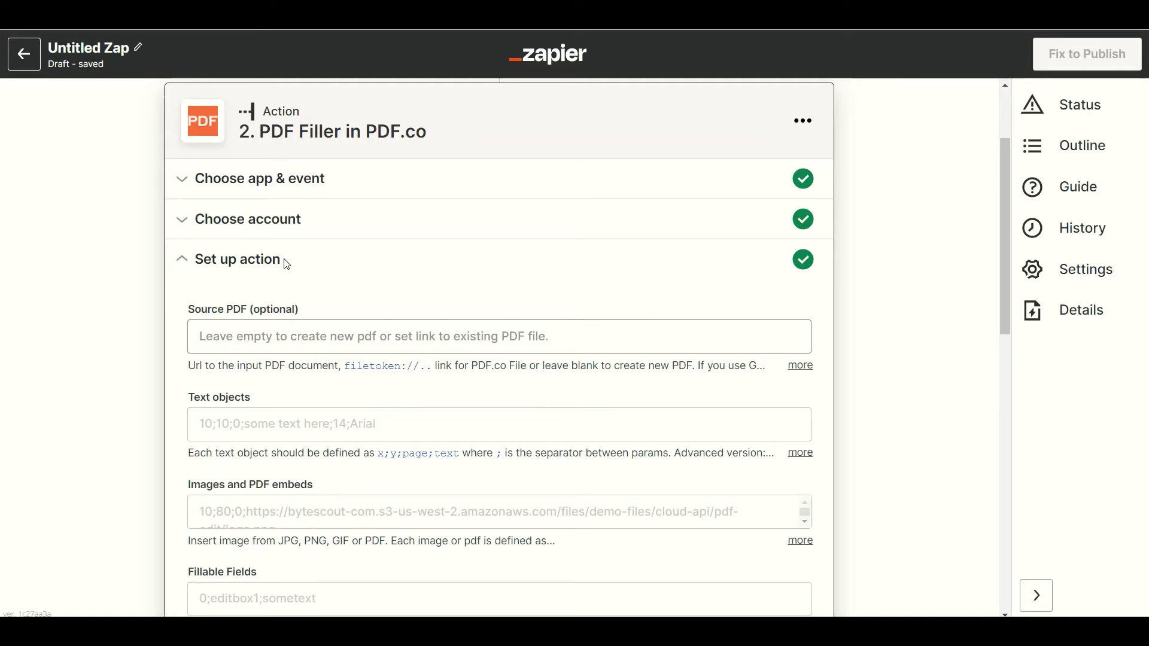
Use the Drive file's Web Content Link as the Source PDF.
left_click(268, 337)
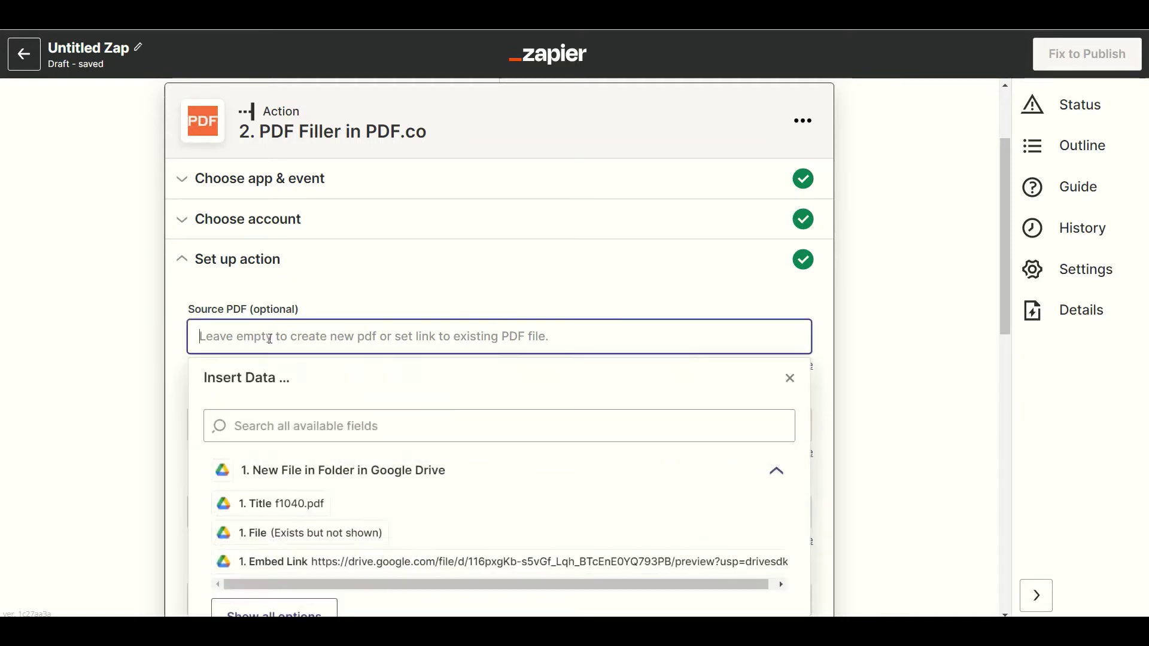
left_click(268, 613)
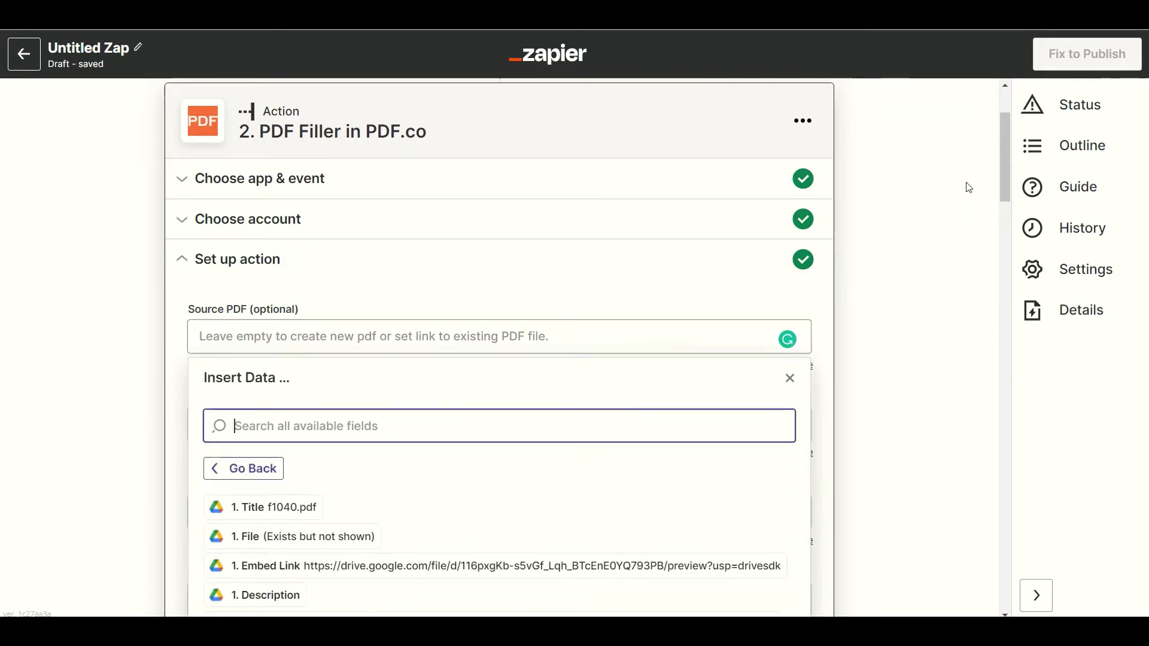
left_click_drag(1005, 177, 1007, 247)
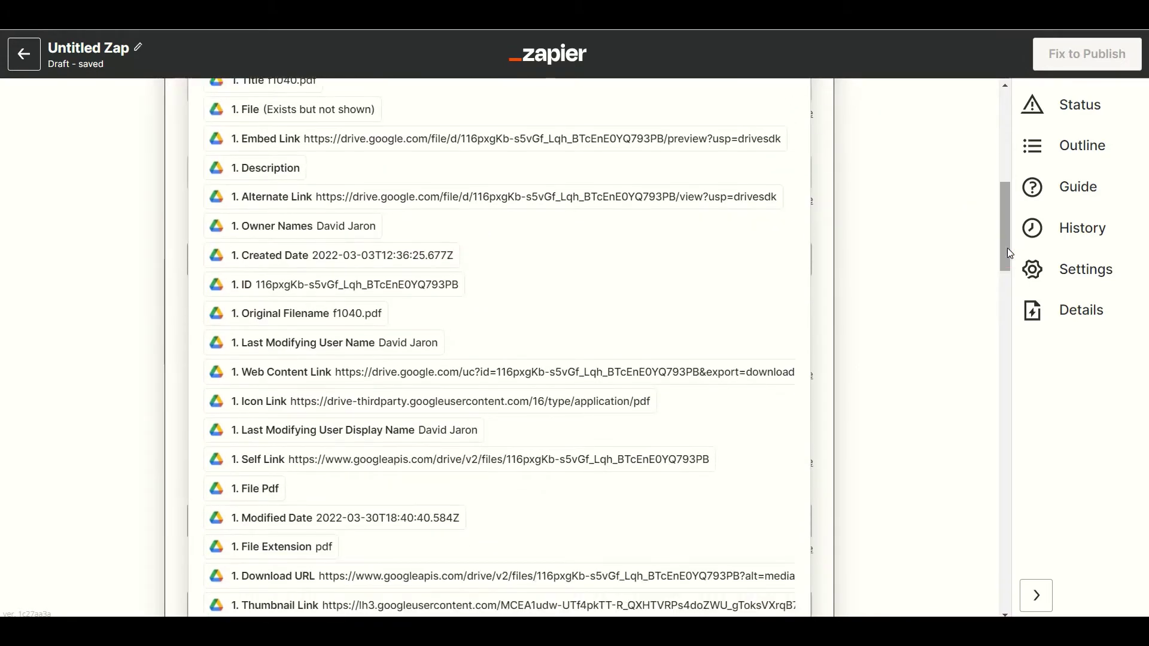
left_click(375, 372)
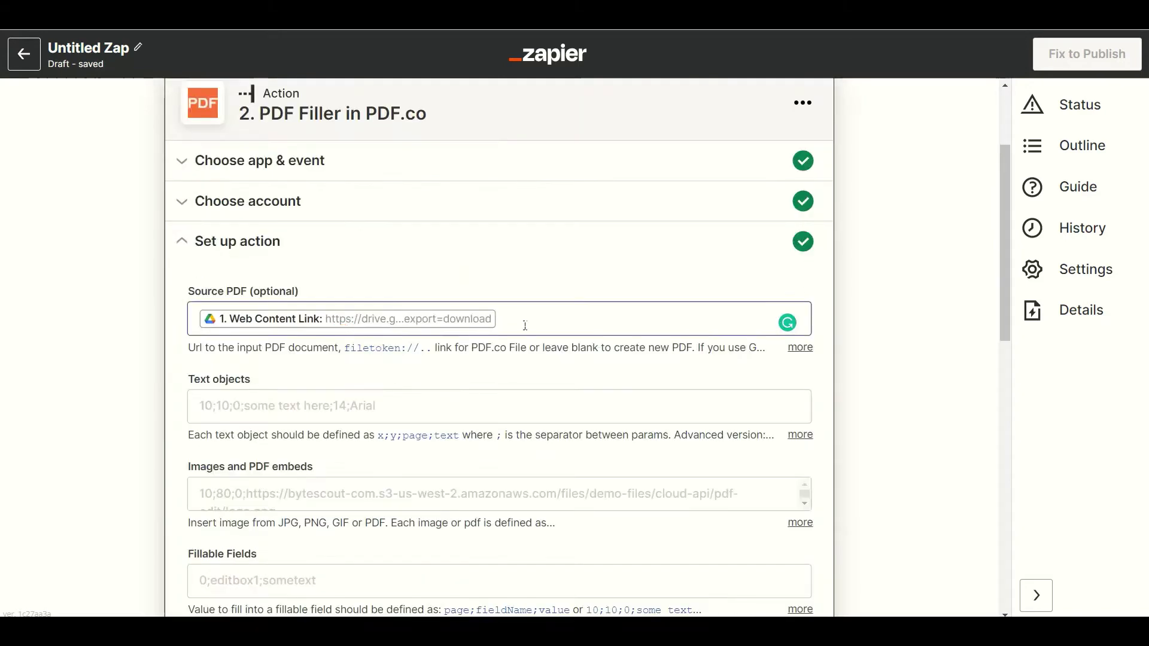
Enter two fillable field values and name the output file PDF_Output.
left_click(236, 582)
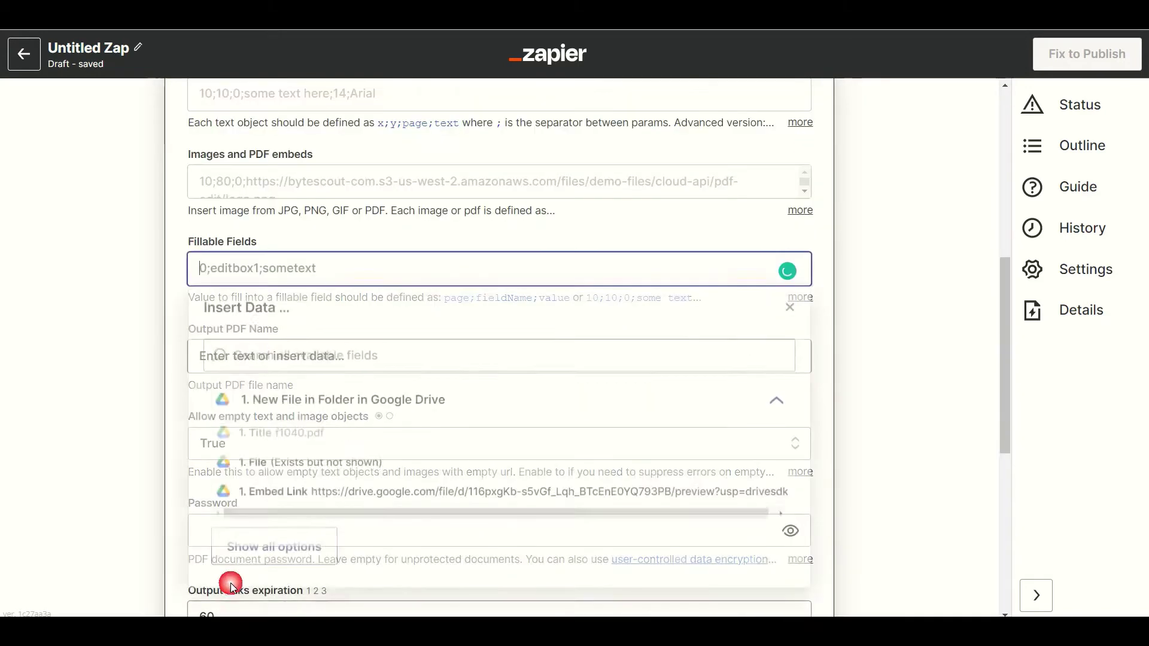
type("1;")
type("topmostSubform[0].Page1[0].f1_02[0]")
type("John ")
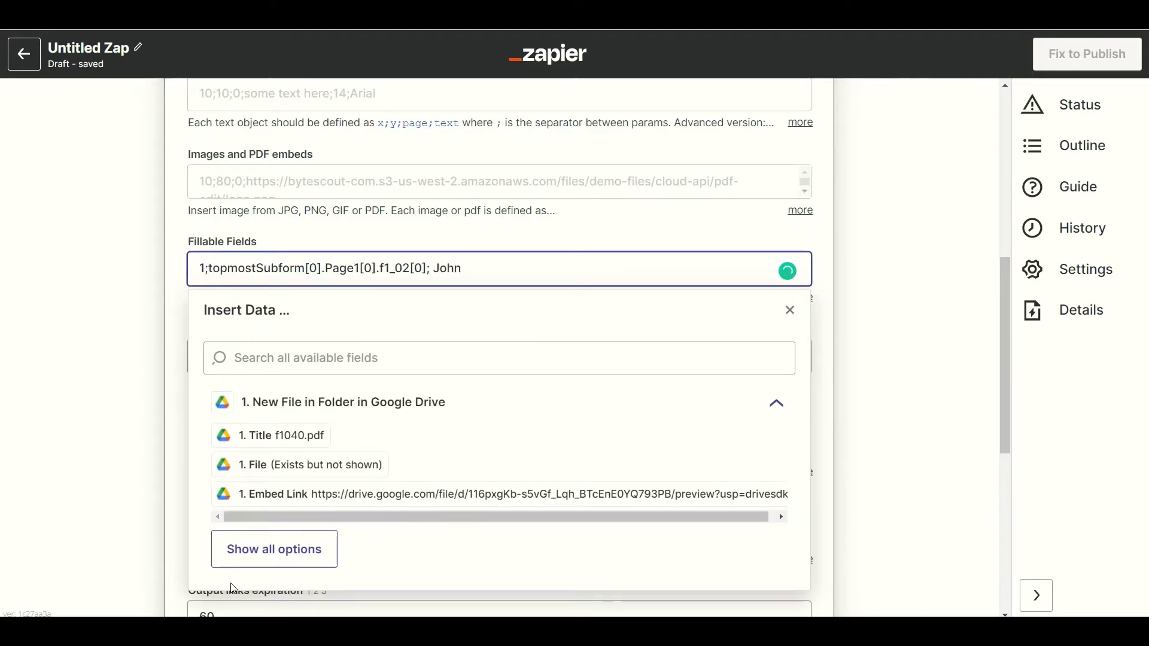
type("A.")
left_click(210, 317)
type("1;")
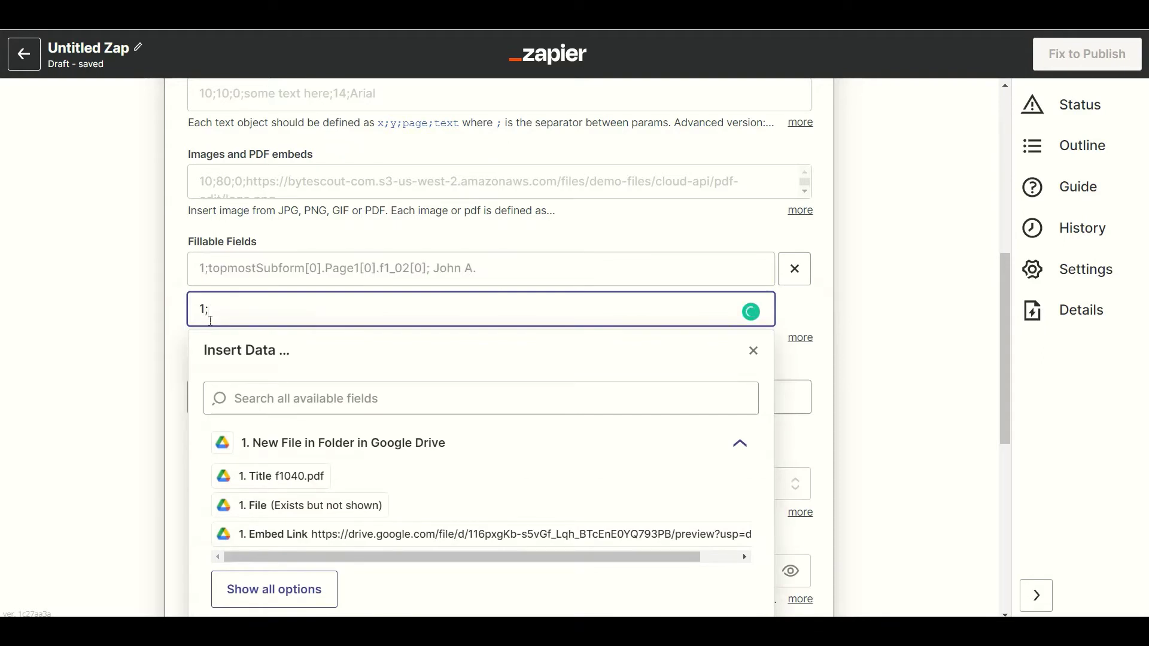
type("topmostSubform[0].Page1[0].f1_02[0]")
key("BackSpace")
type("3[0];")
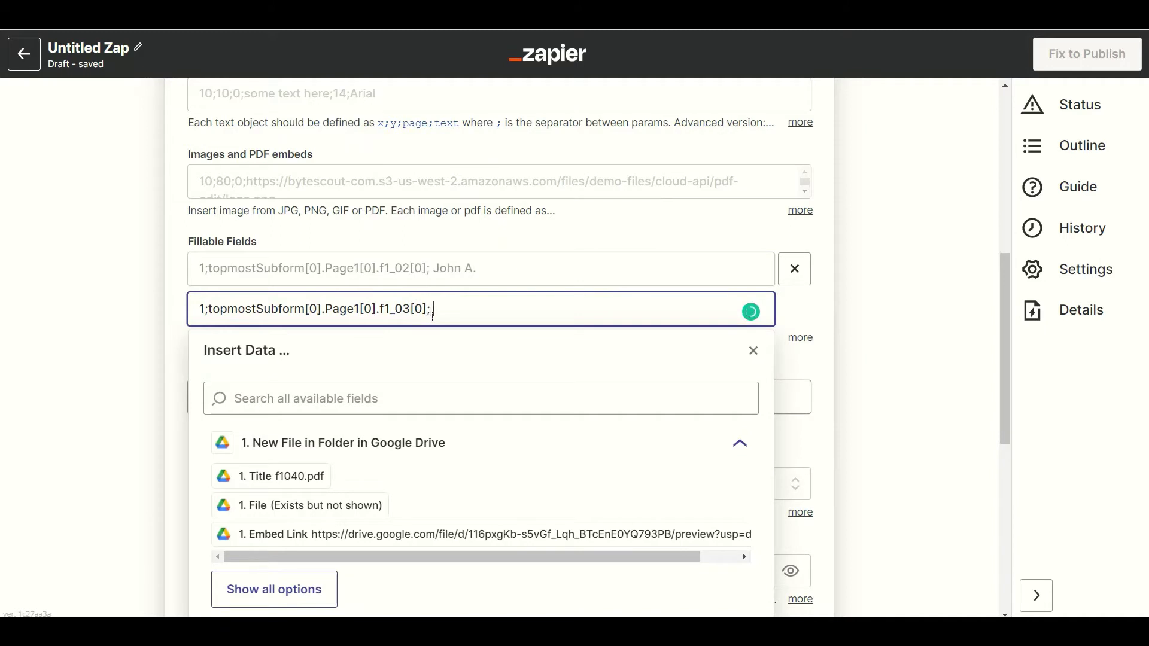
type(" Doe")
left_click(217, 440)
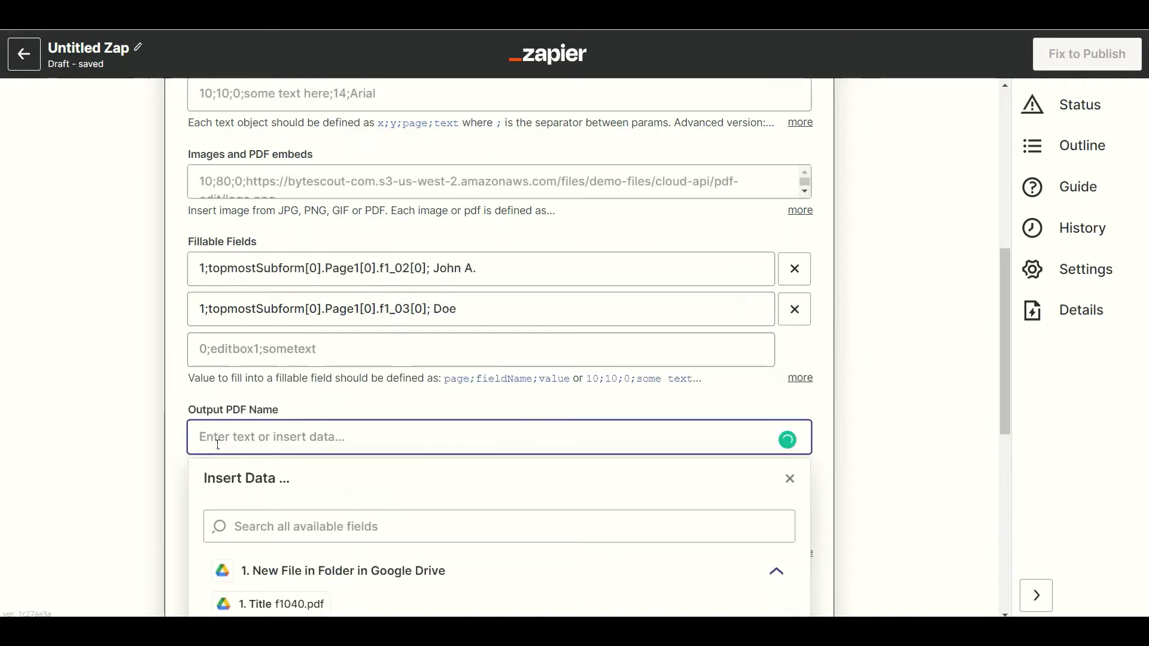
type("PDF_Output")
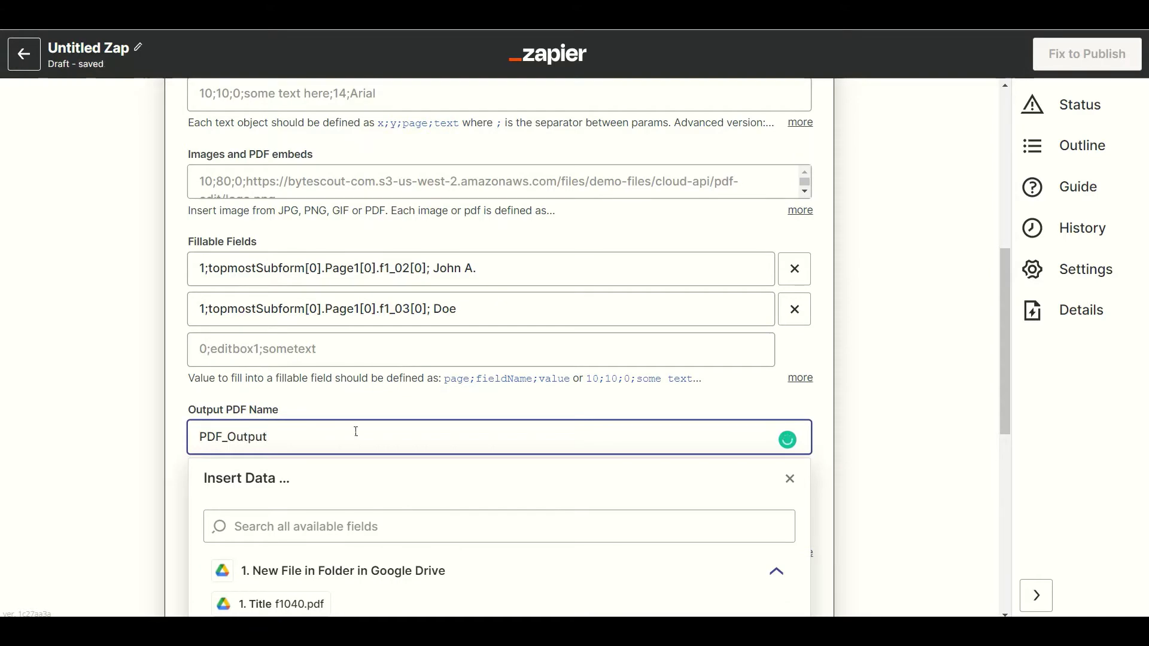
left_click_drag(1005, 366, 997, 527)
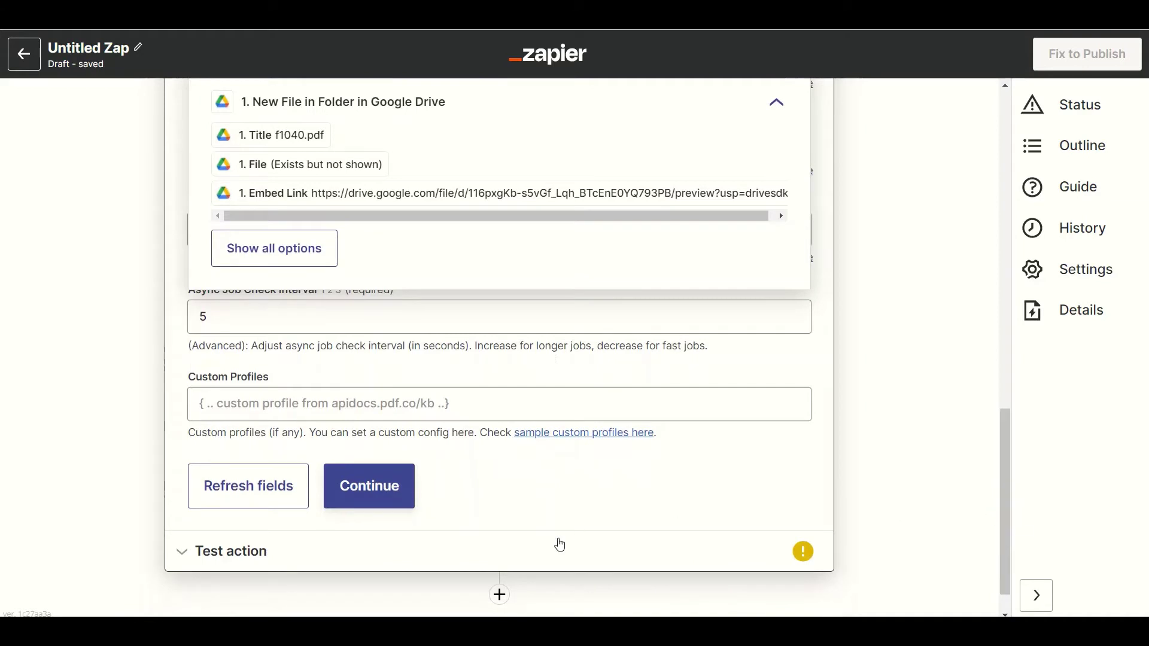
Test the PDF Filler step and select the returned PDF_Output.pdf link.
left_click(372, 499)
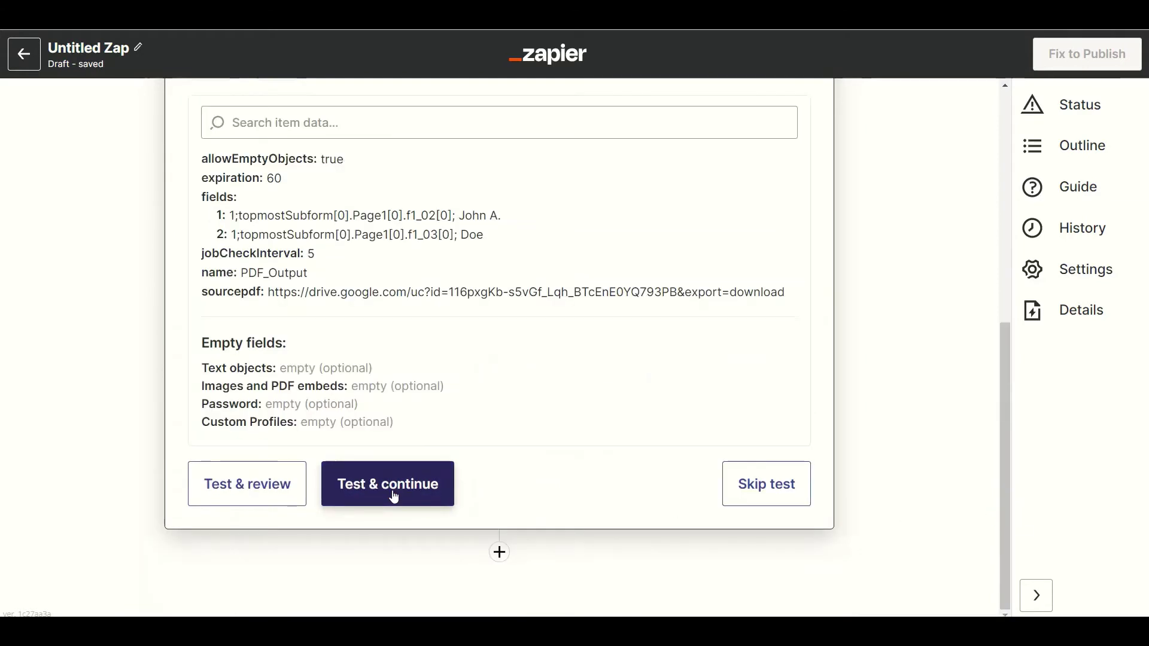
left_click(255, 487)
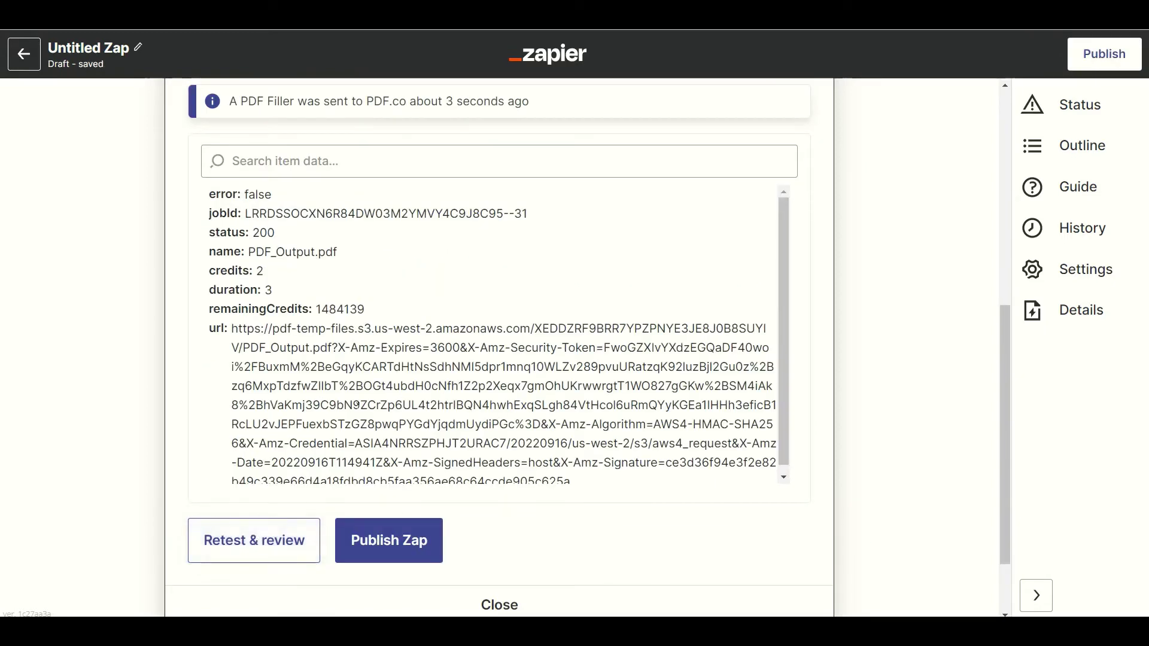
double_click(412, 330)
triple_click(418, 332)
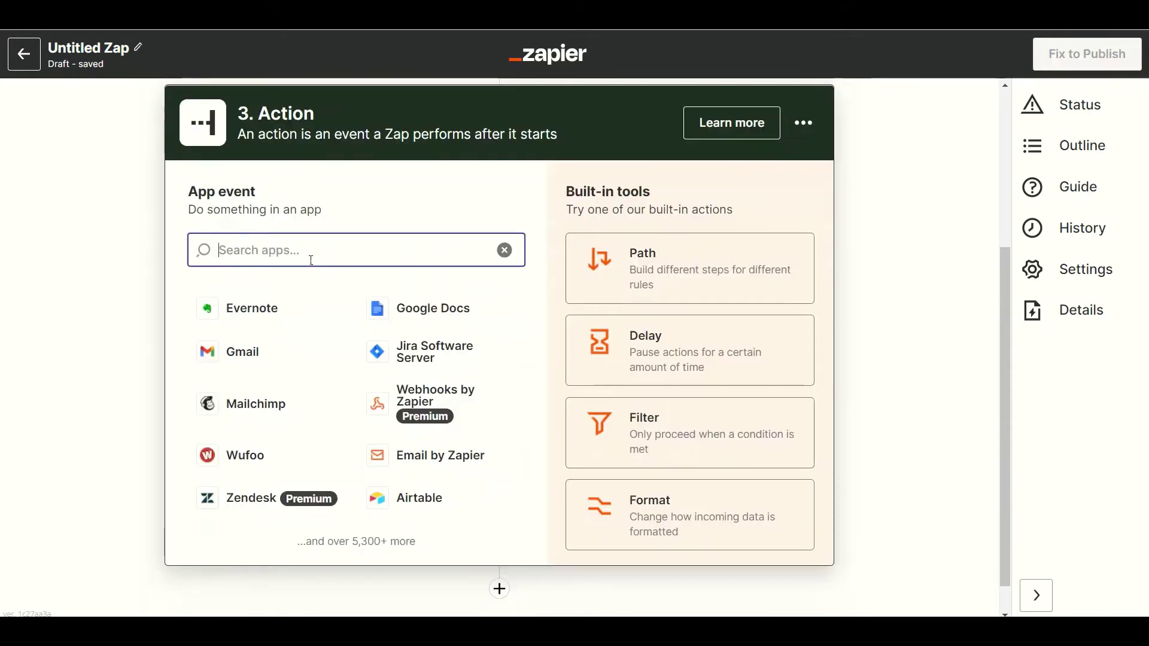
type("pdf")
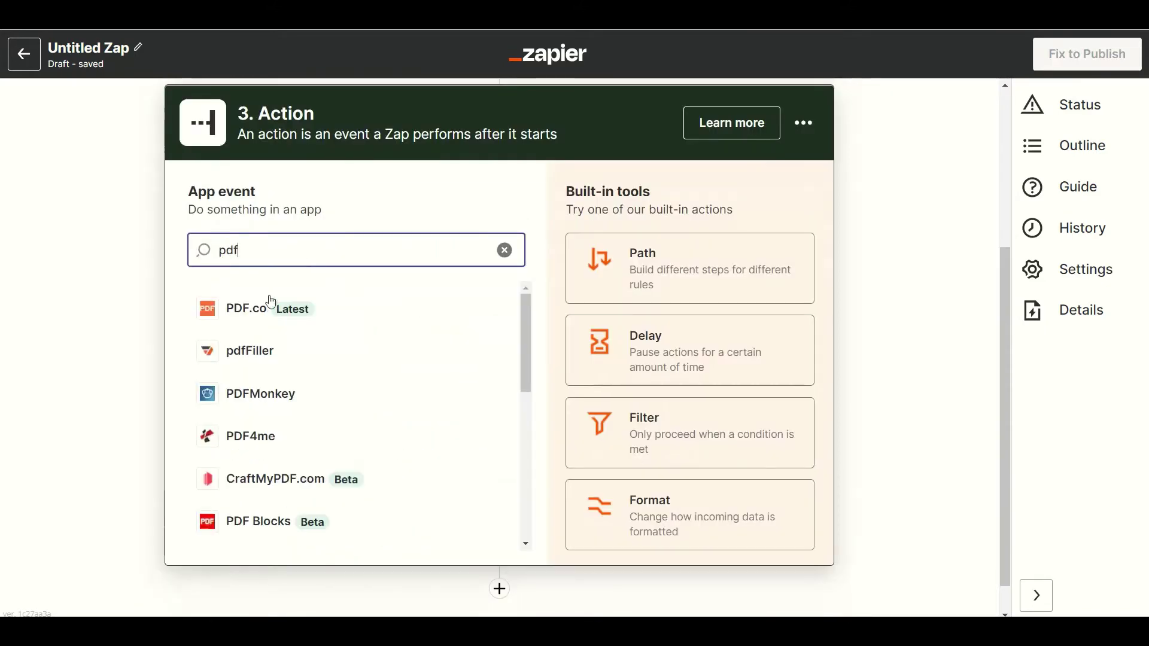
Make the third step PDF.co's Send Email With Attachment and begin the sender address.
left_click(262, 315)
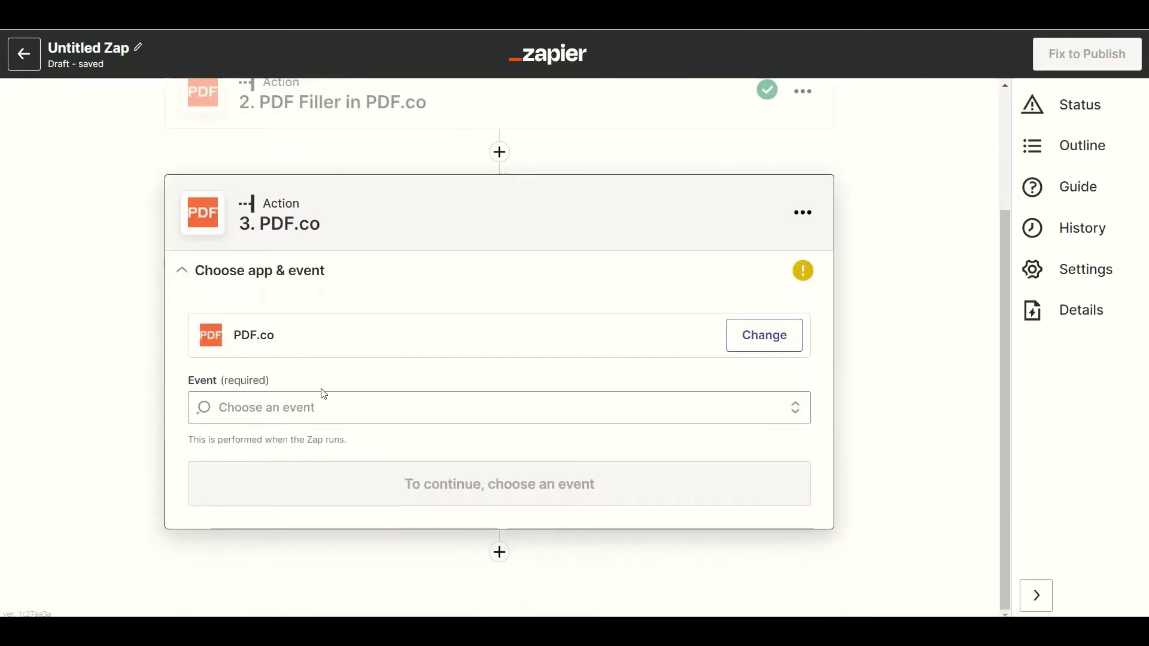
left_click(304, 407)
type("send")
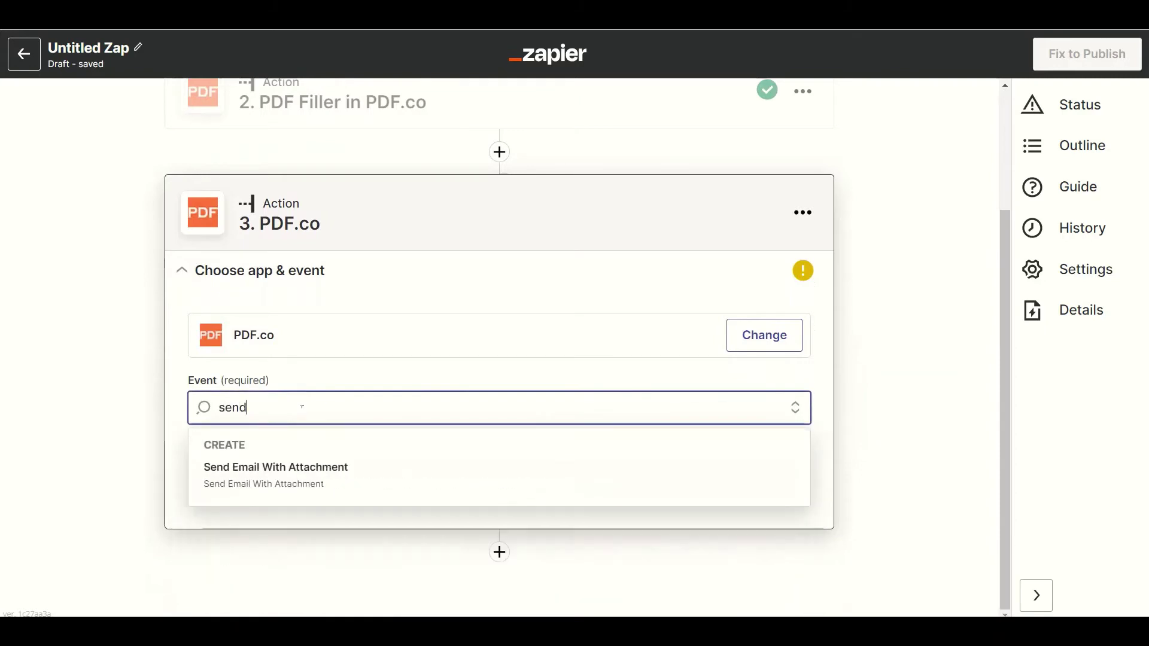
left_click(285, 471)
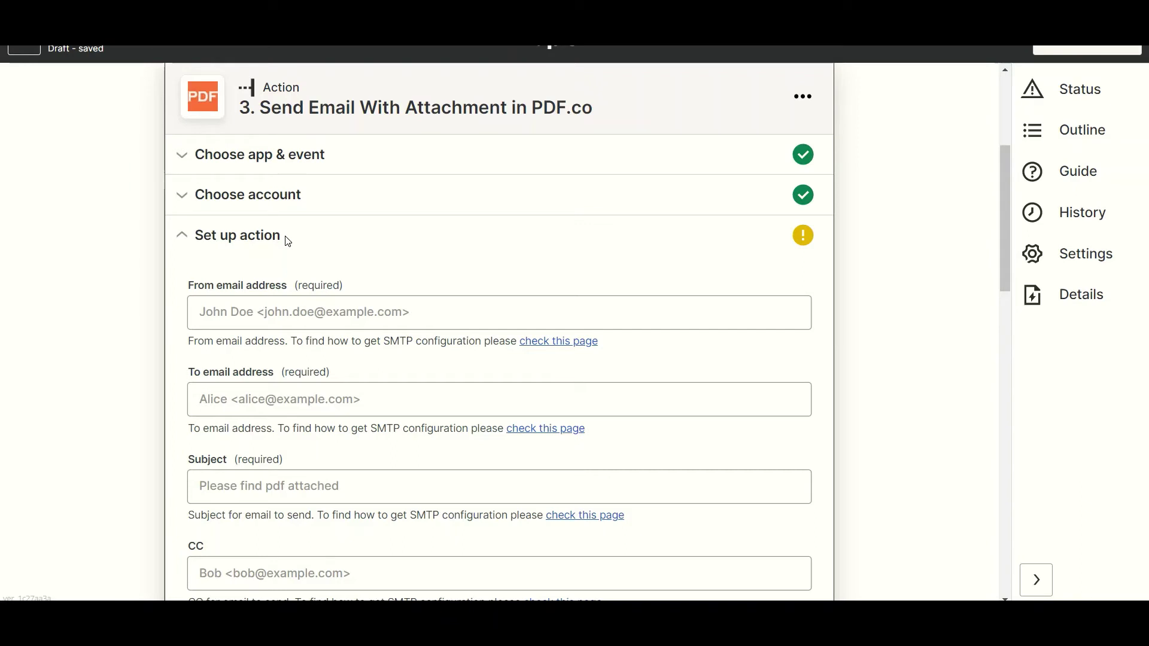
left_click(260, 302)
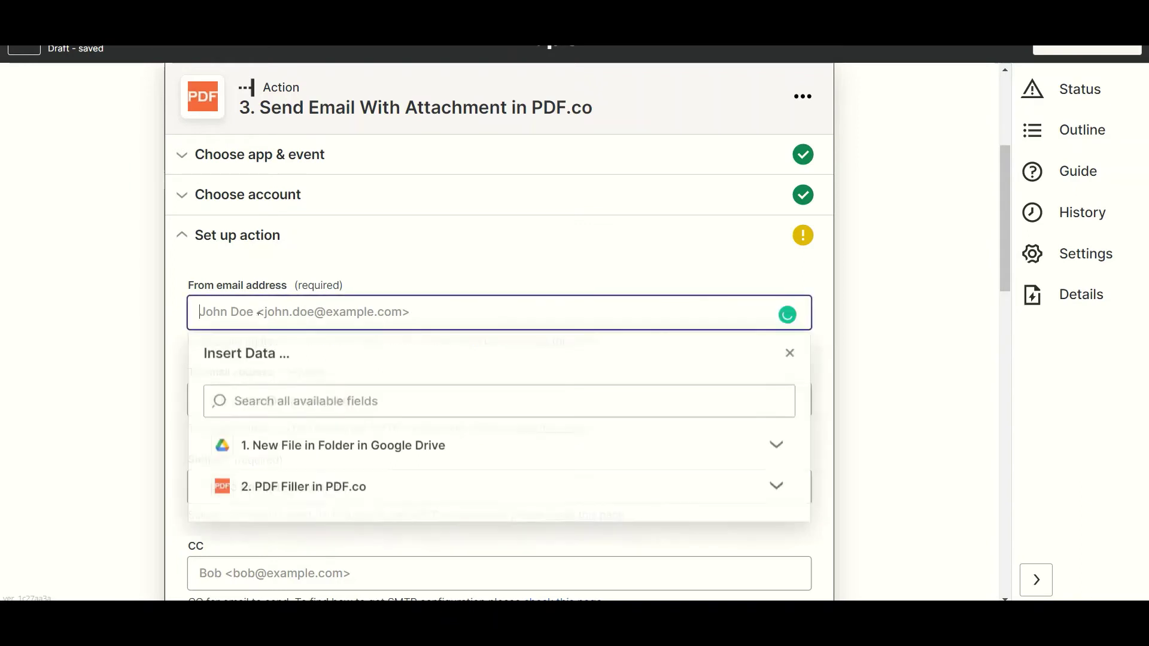
type("Dav")
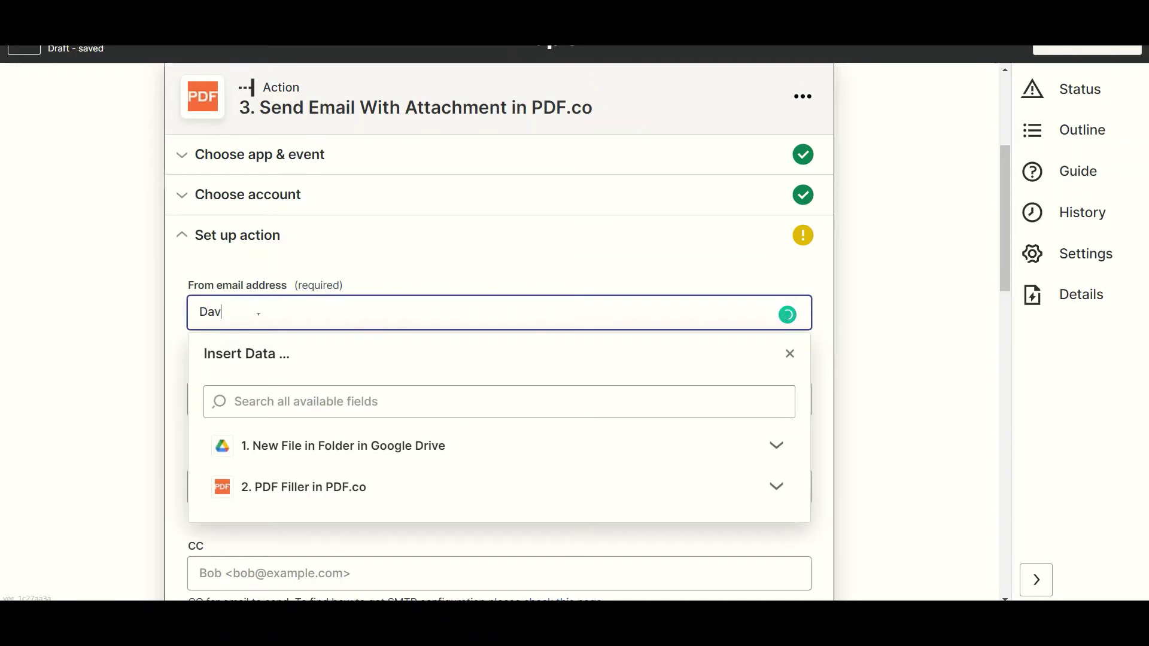
type("id")
type("<>")
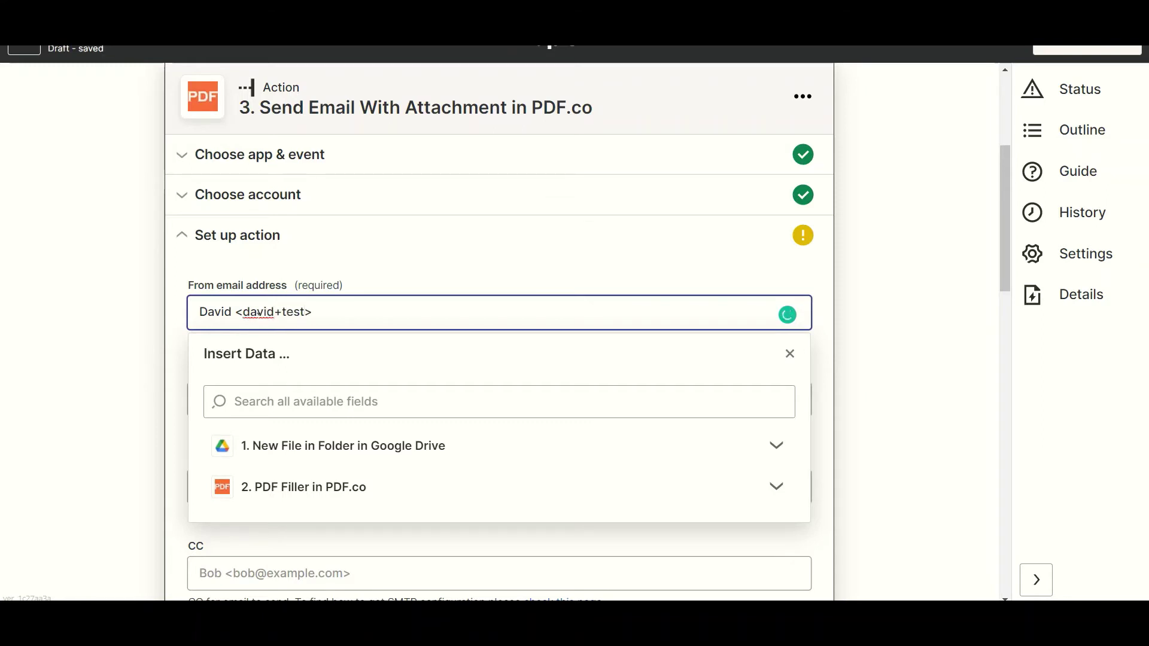
Enter the recipient address and the subject 'PDF Attachment'.
key("Escape")
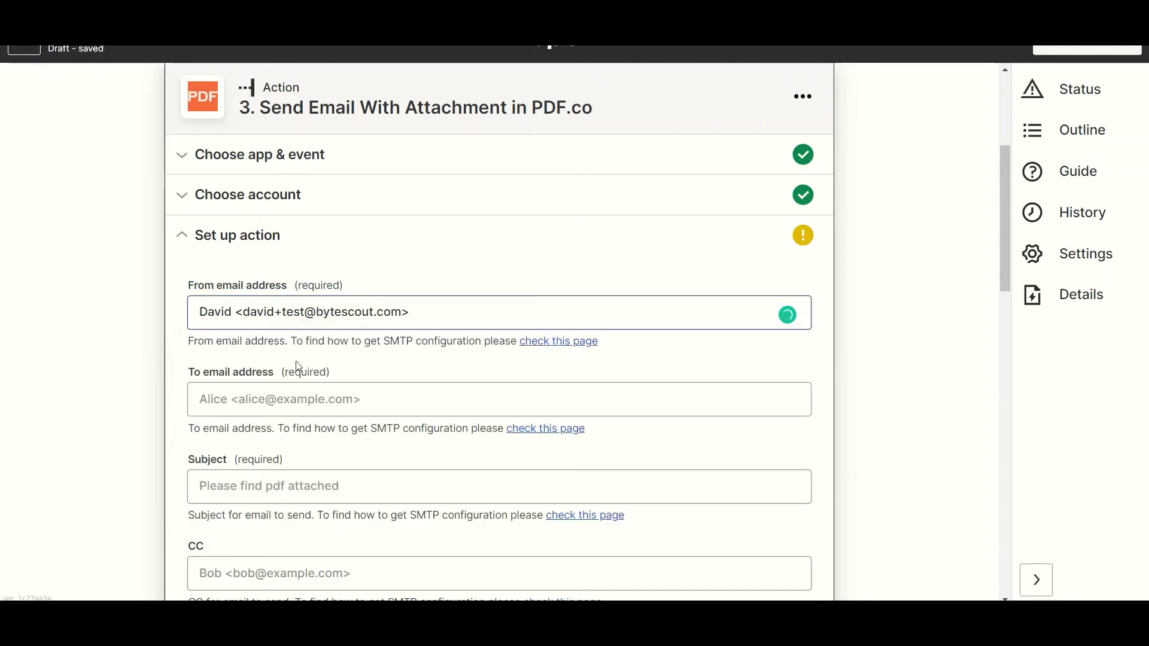
left_click(206, 399)
type("D")
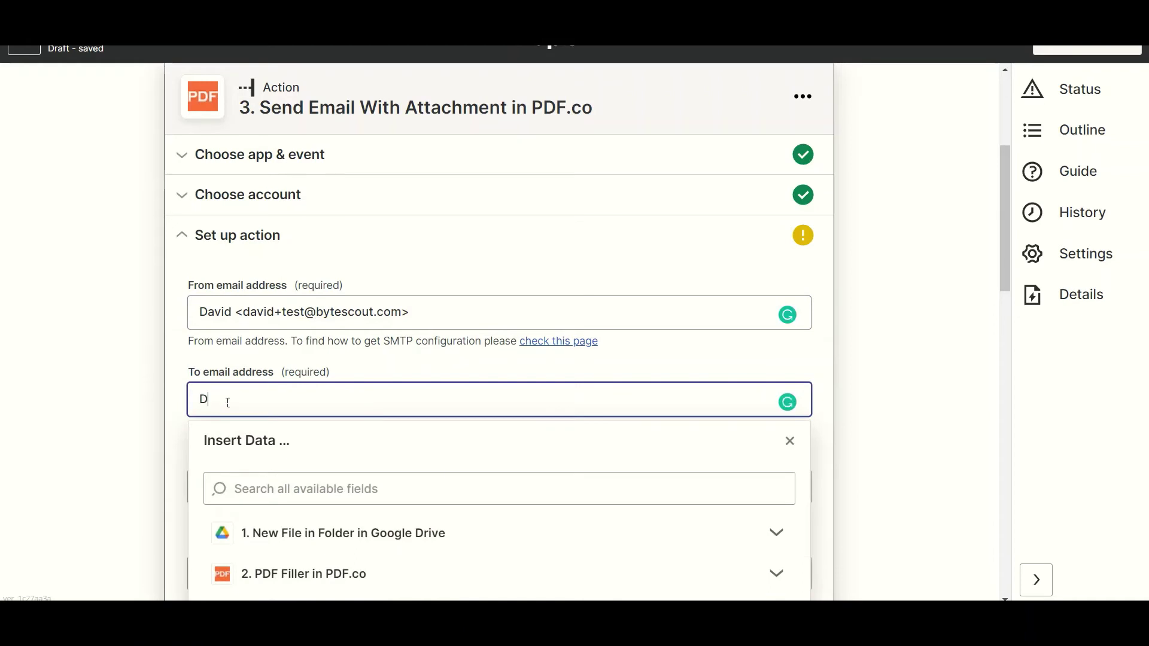
type("ave")
type(" <>")
left_click(213, 489)
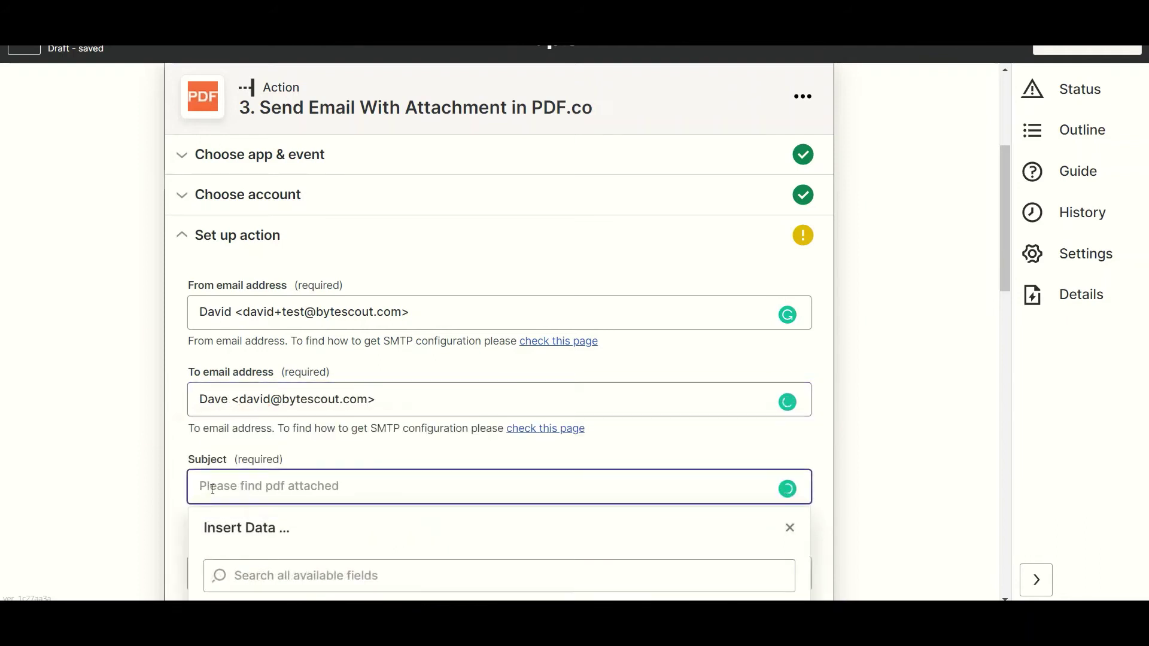
type("PDF ")
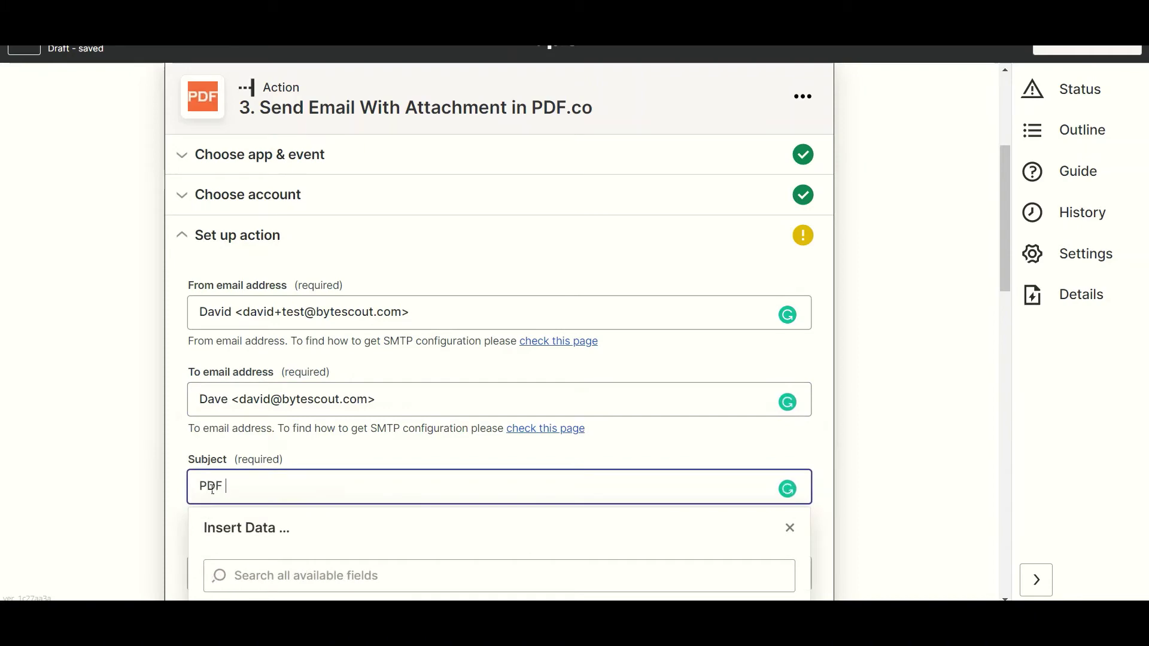
type("Attachm")
type("ent")
left_click_drag(1004, 280, 1006, 325)
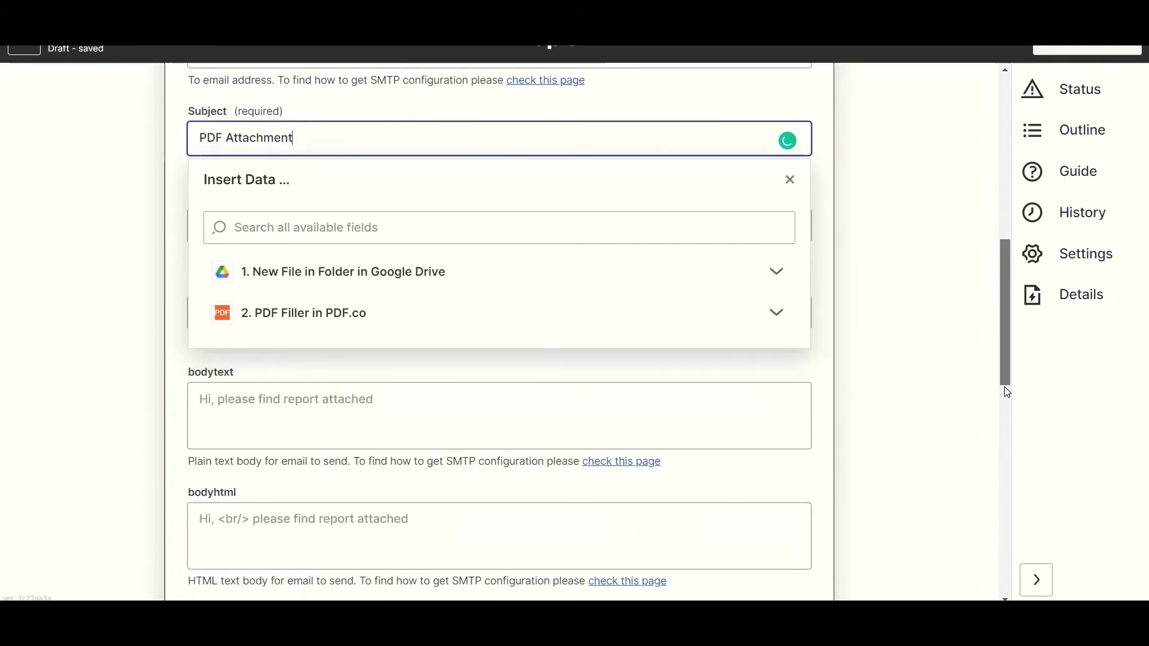
scroll(1007, 392, "down", 3)
scroll(1005, 434, "down", 1)
scroll(1005, 452, "down", 2)
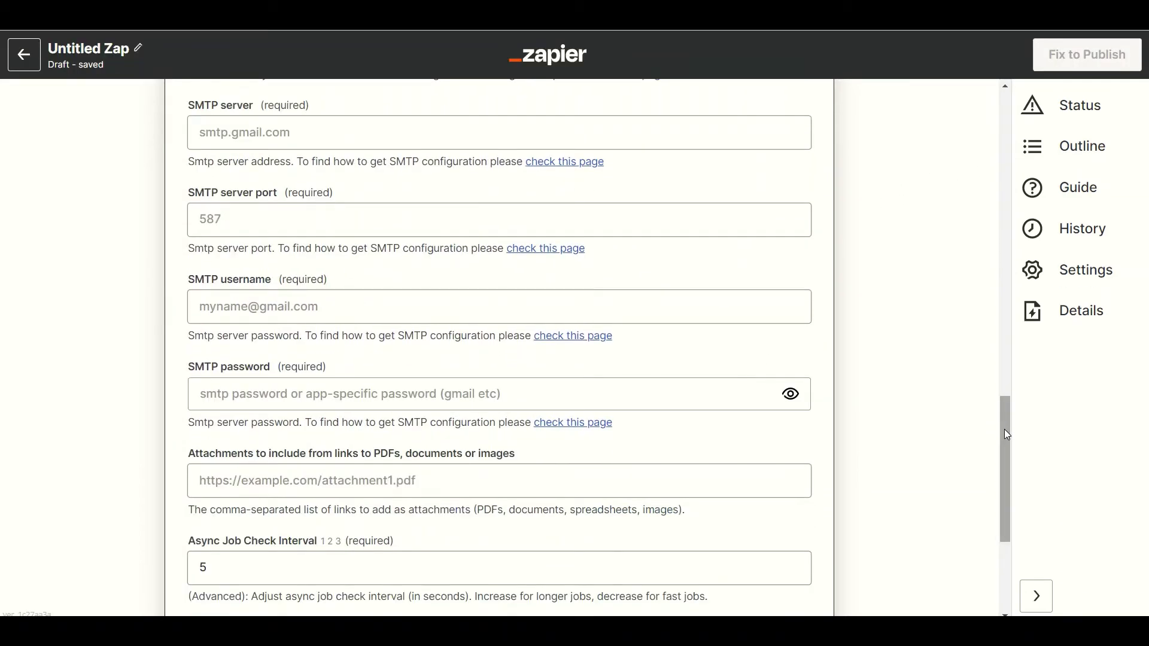
Set the SMTP server to smtp.gmail.com with port 587.
left_click(246, 142)
type("smtp.gmail.com")
key("Escape")
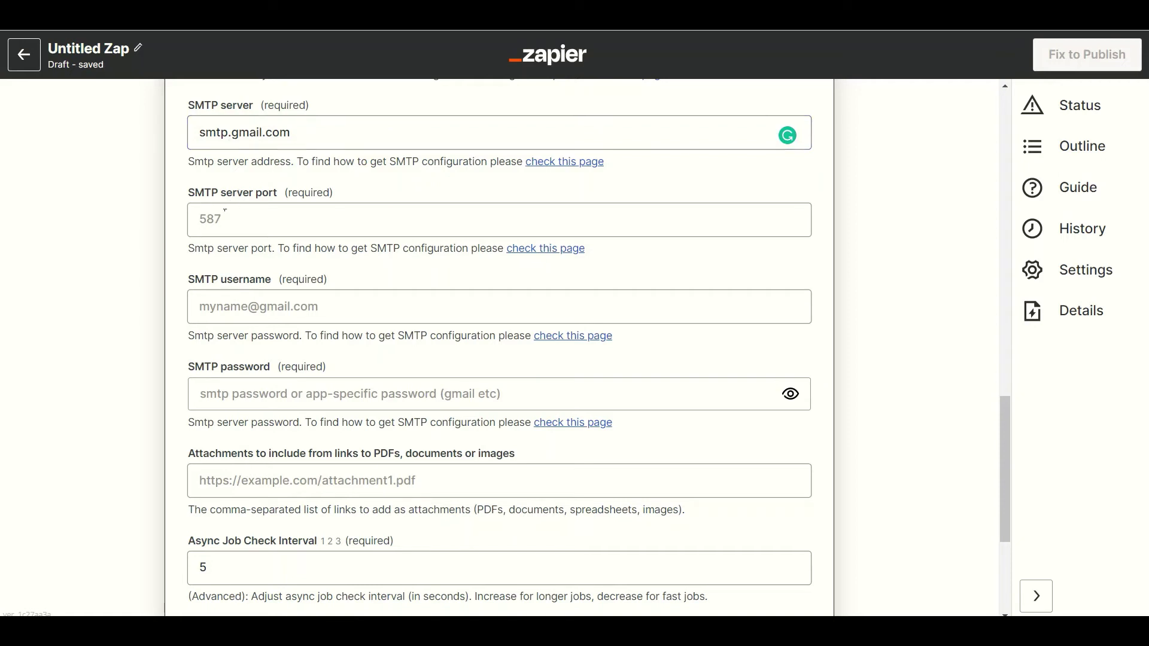
left_click(209, 219)
type("587")
Enter the sender email as SMTP username and the saved SMTP password.
left_click(213, 317)
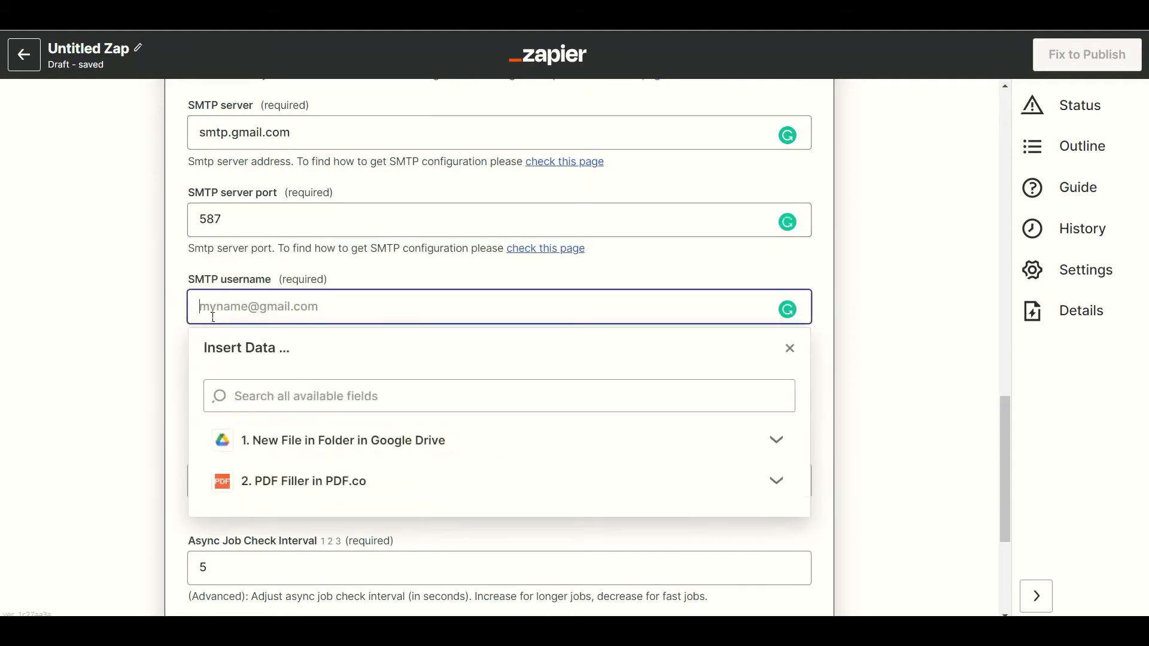
left_click(342, 314)
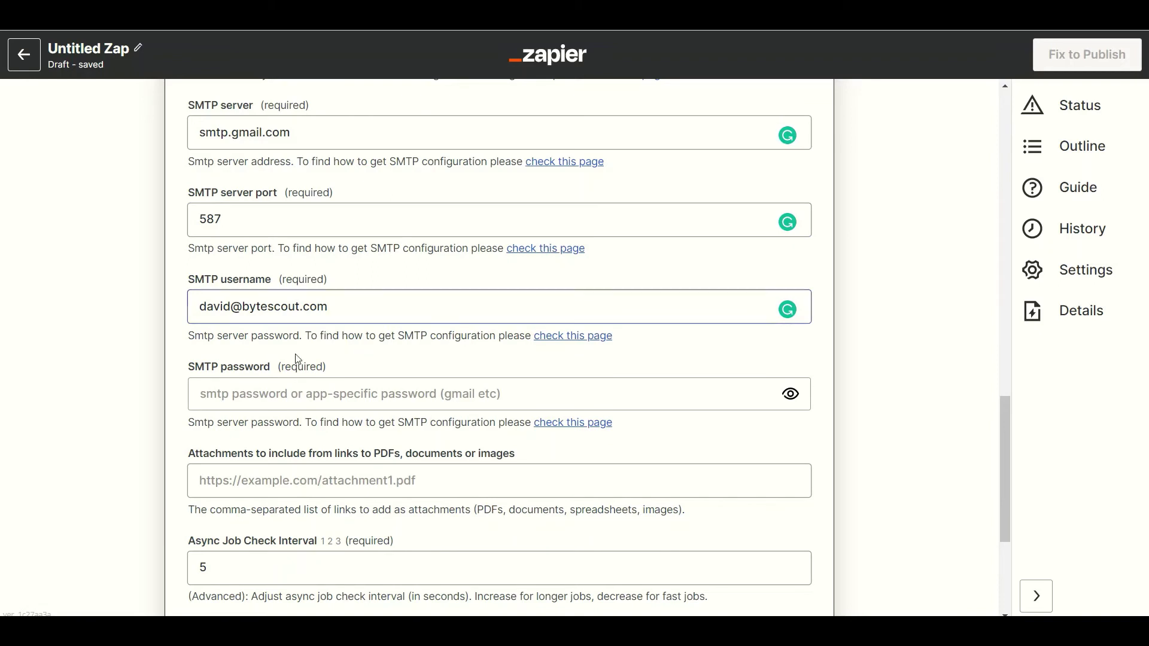
left_click(305, 396)
key("ctrl+v")
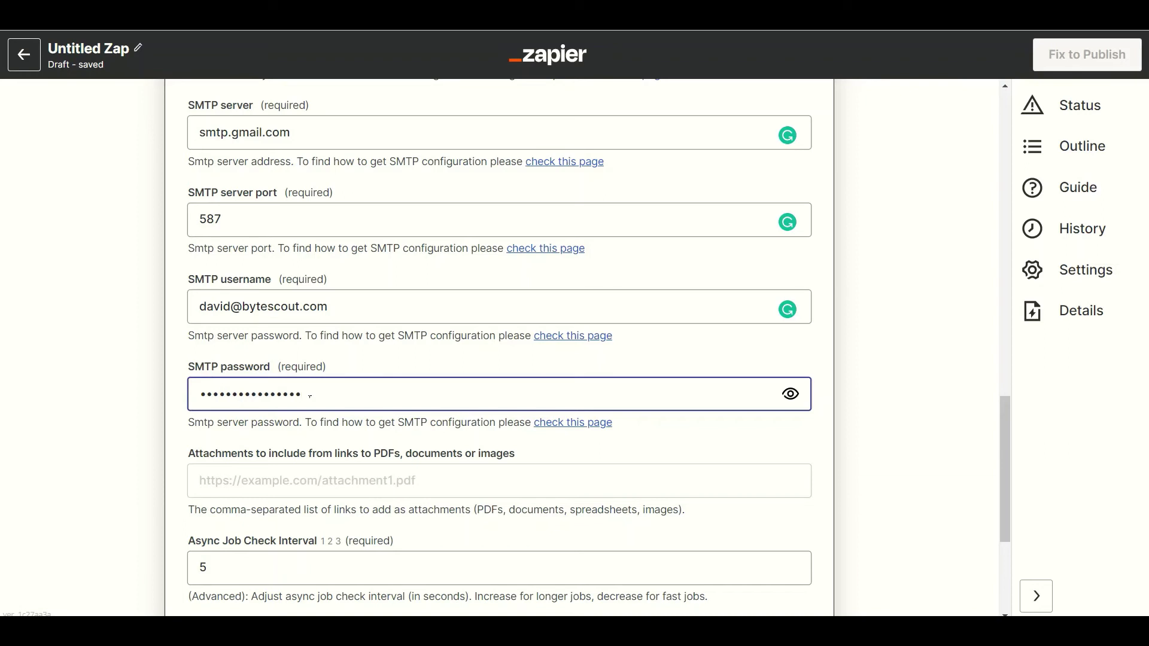
Attach the PDF Filler step's output Url to the email.
left_click(215, 482)
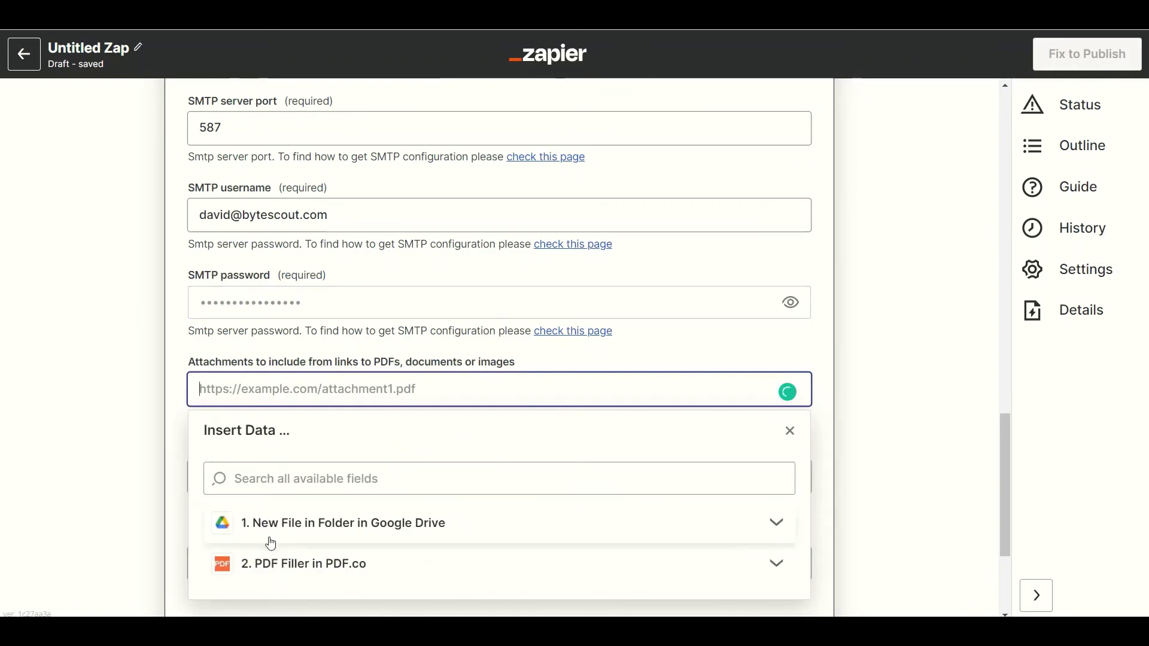
left_click(268, 561)
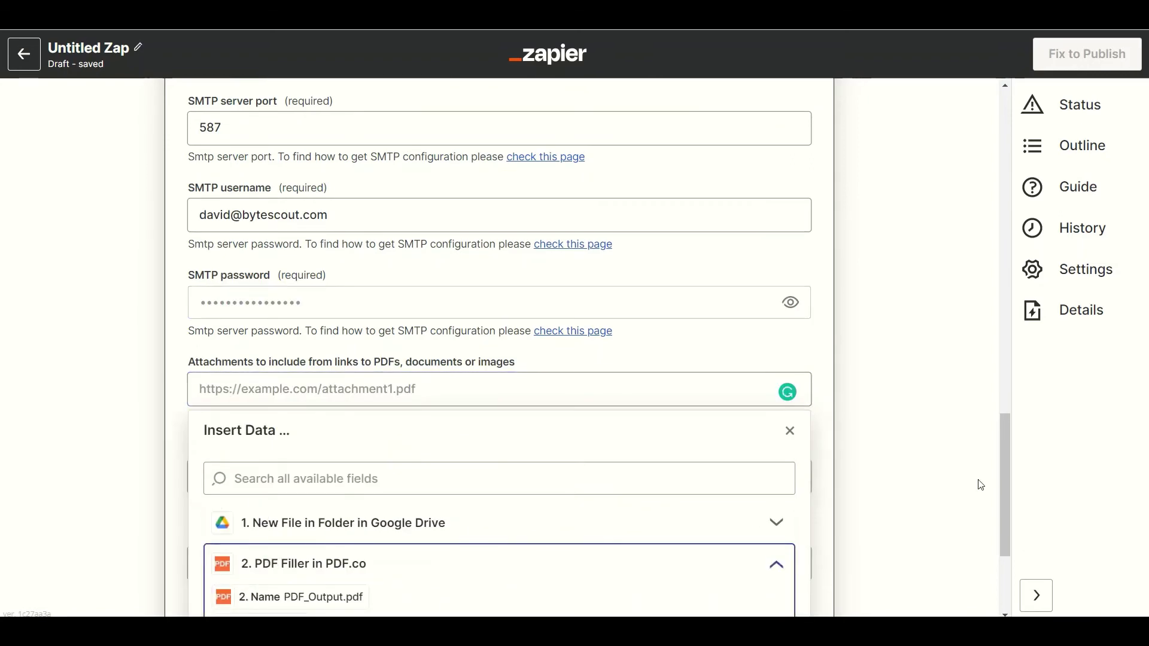
left_click_drag(1007, 491, 1011, 544)
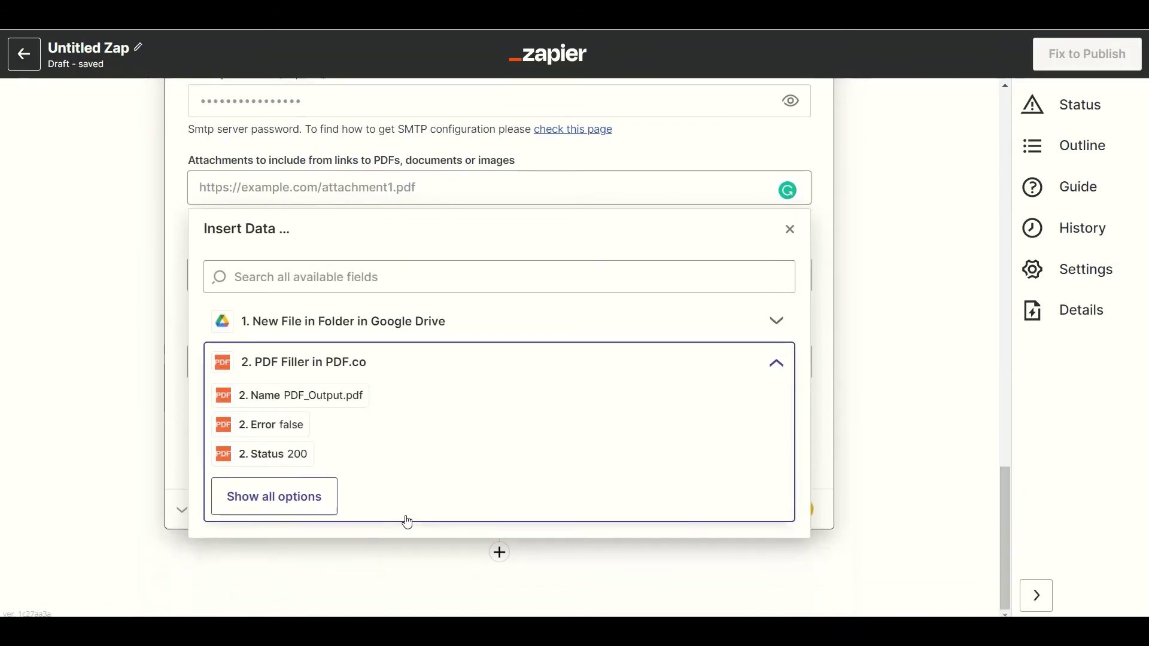
left_click(272, 497)
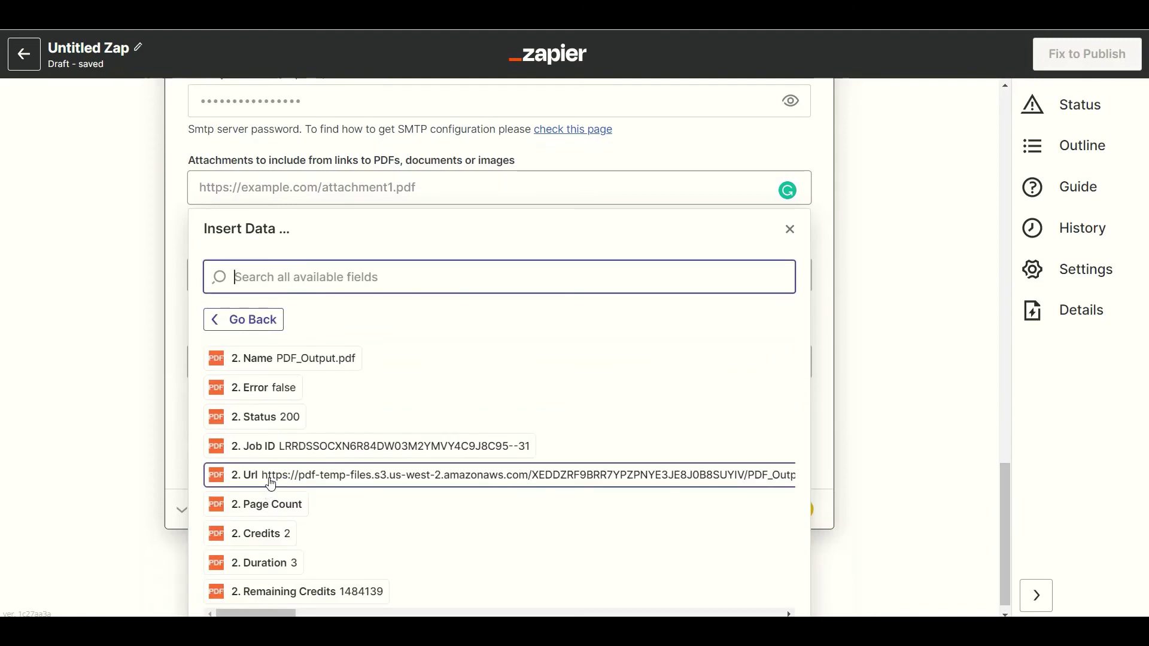
left_click(268, 481)
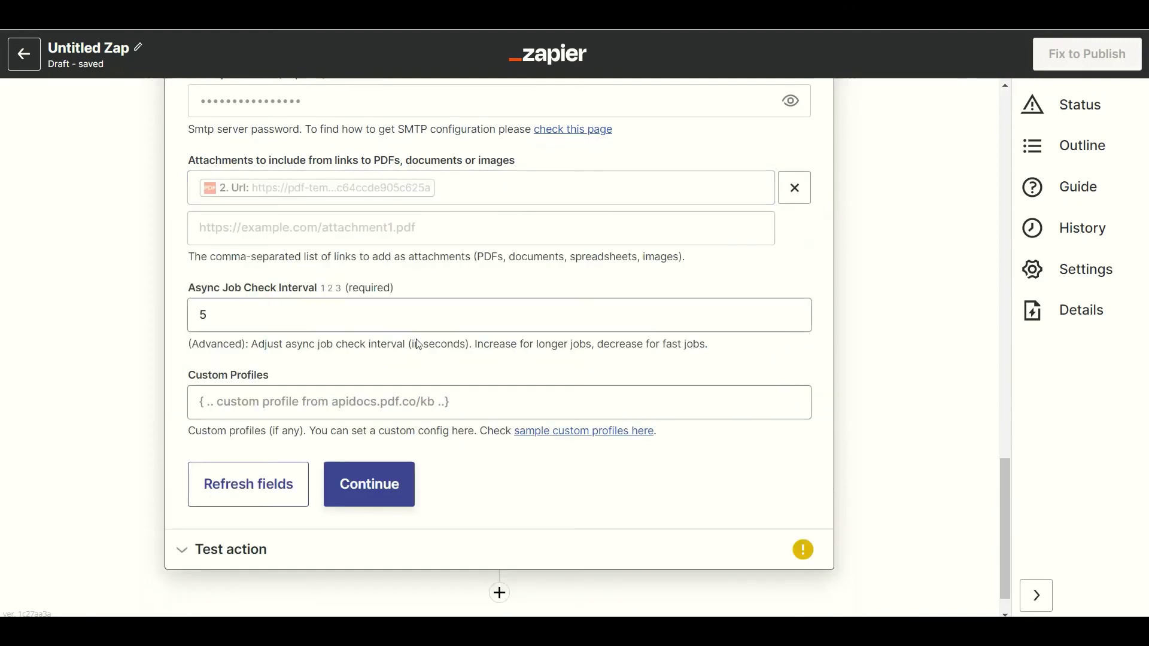
Send the test email so the PDF Attachment message arrives in Gmail.
left_click(381, 486)
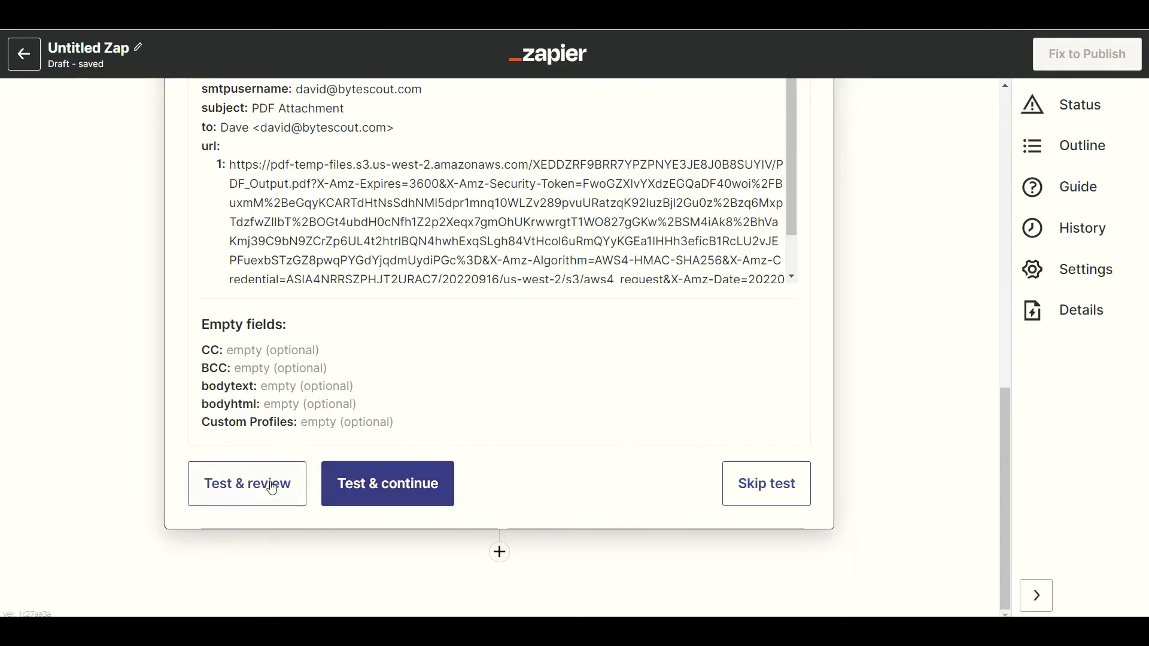
left_click(250, 486)
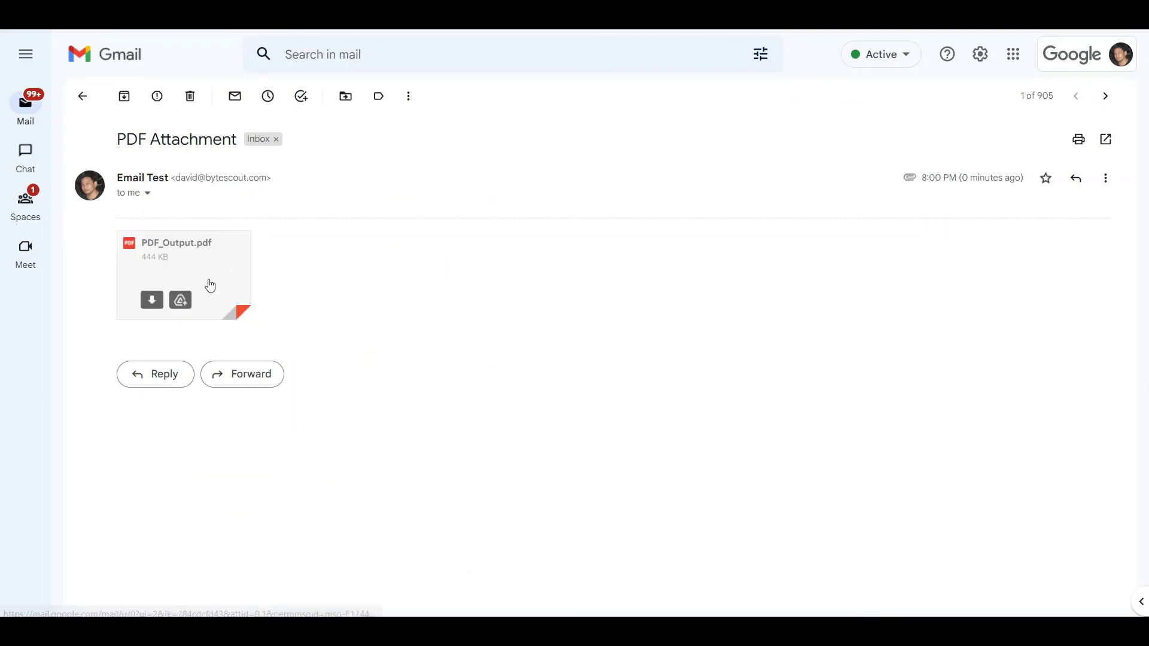
Preview the attached PDF_Output.pdf showing the filled 1040 form.
left_click(206, 283)
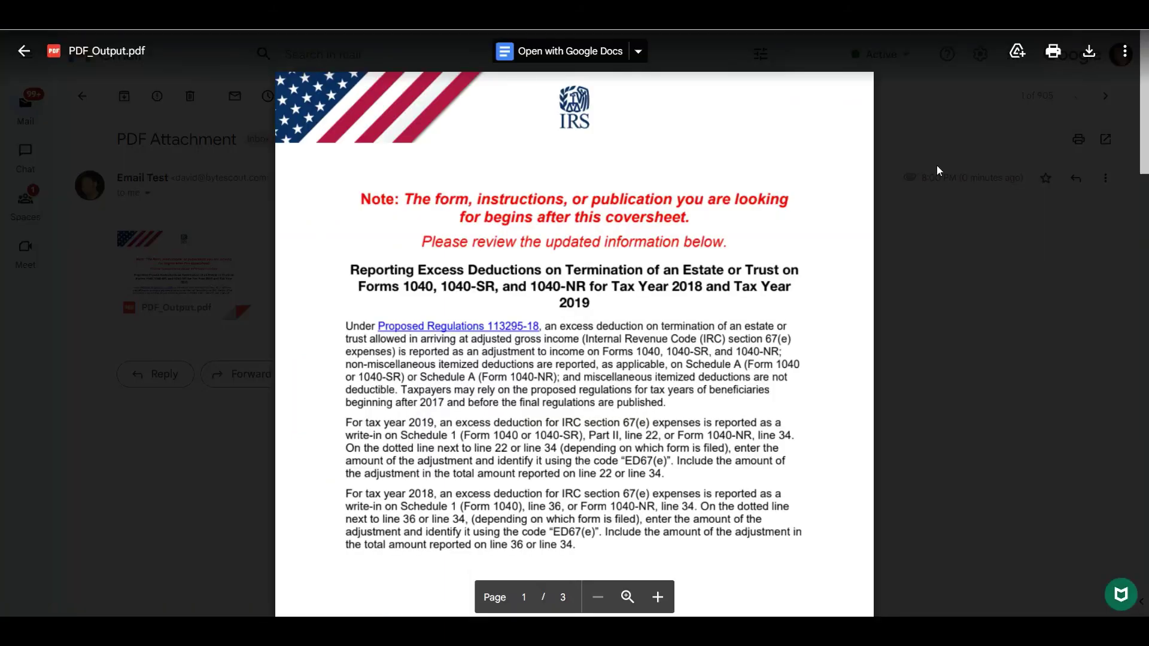
left_click_drag(1146, 144, 1147, 338)
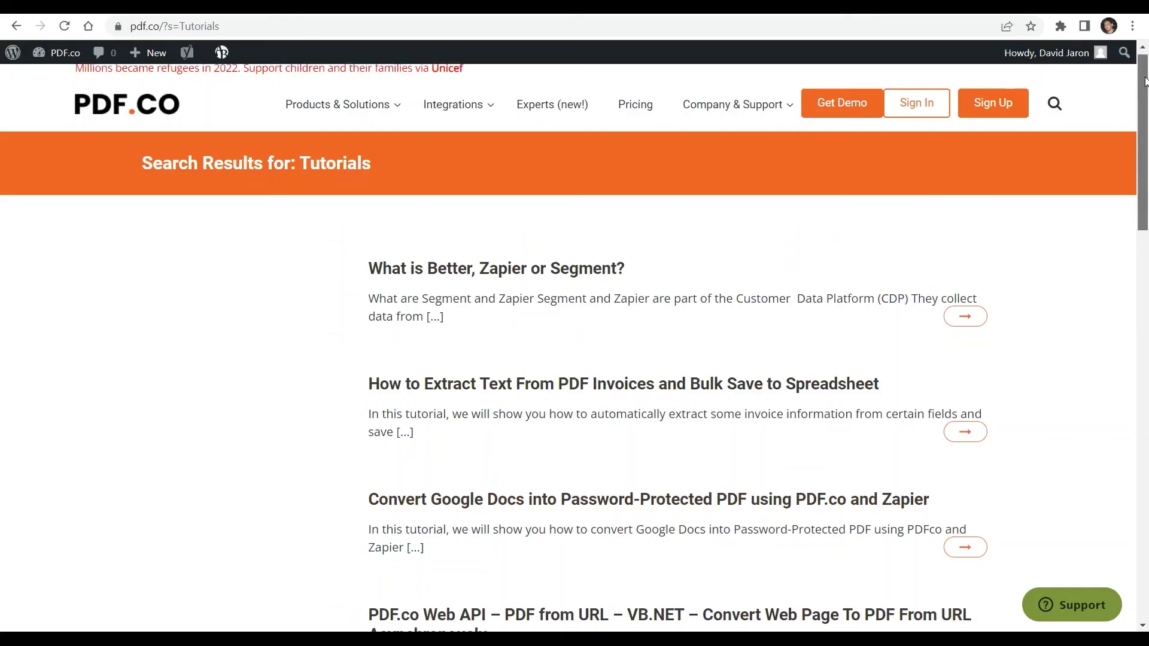
left_click_drag(1145, 80, 1147, 246)
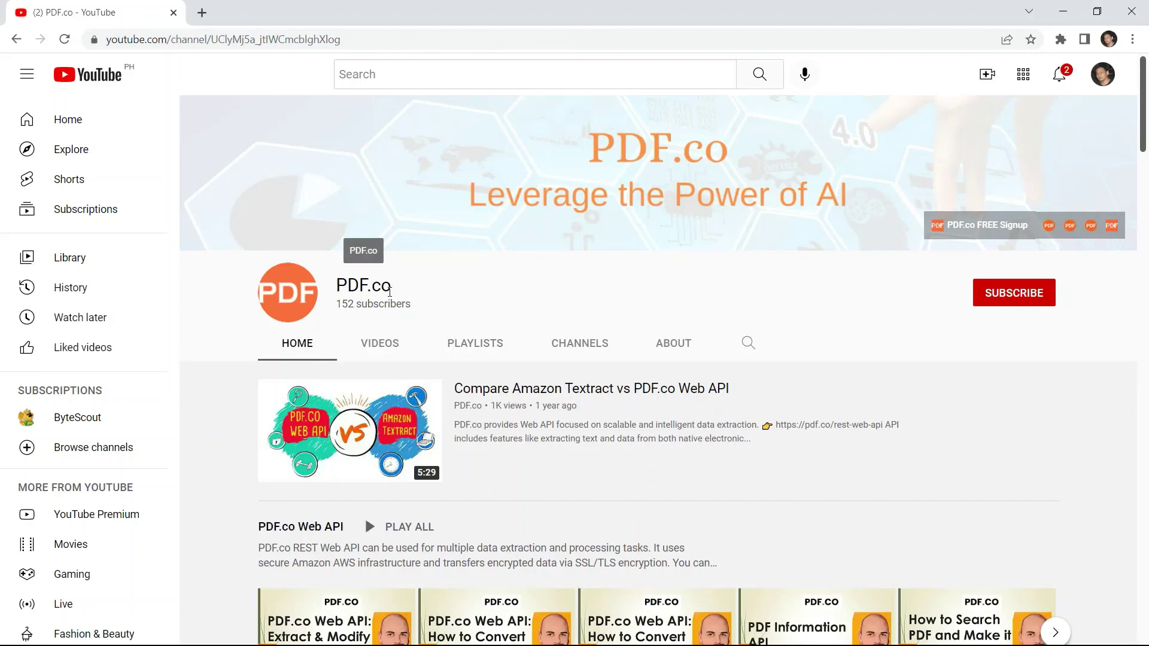
left_click_drag(1145, 110, 1146, 335)
Subscribe to the PDF.co channel with notifications set to All.
left_click(1023, 297)
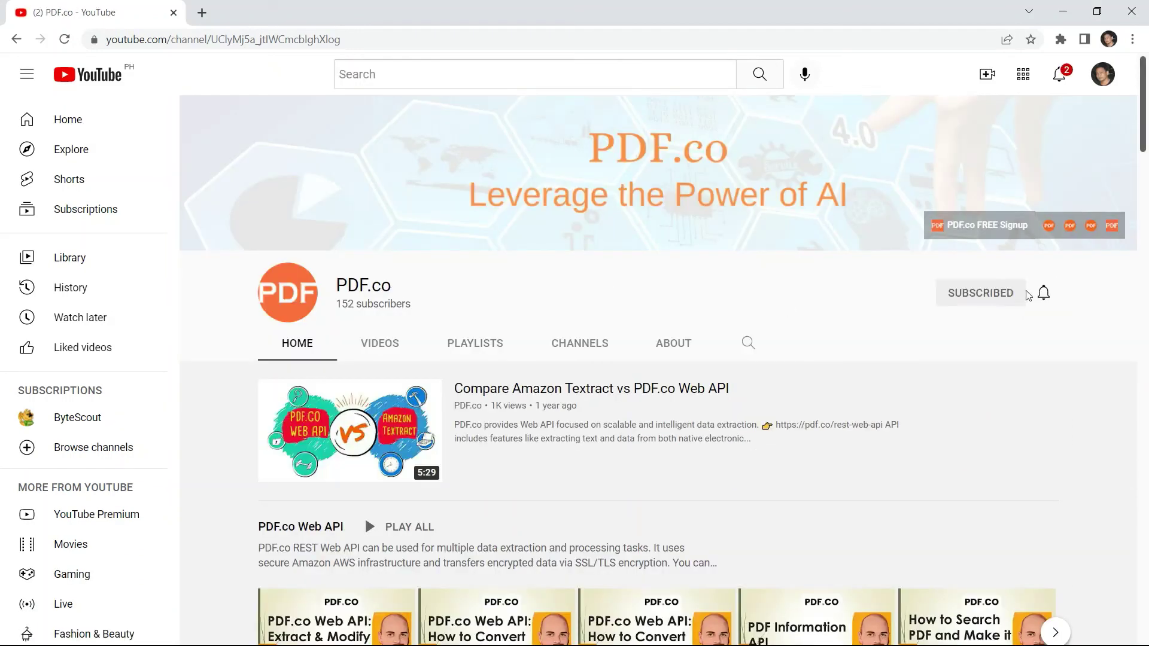
left_click(1042, 294)
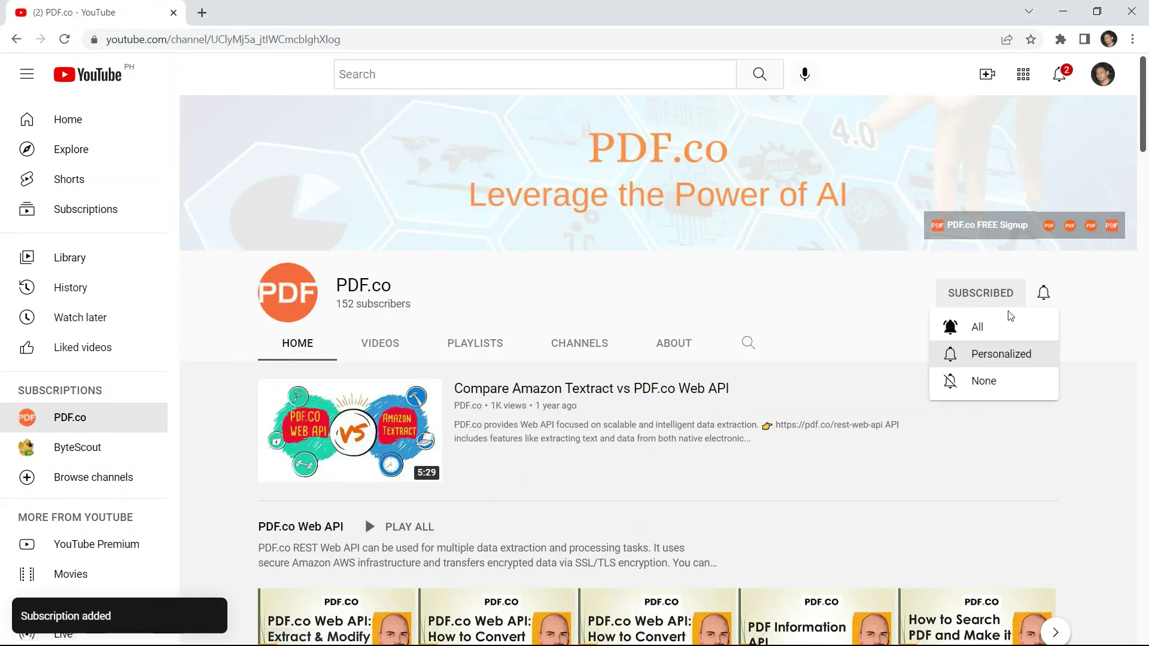
left_click(985, 329)
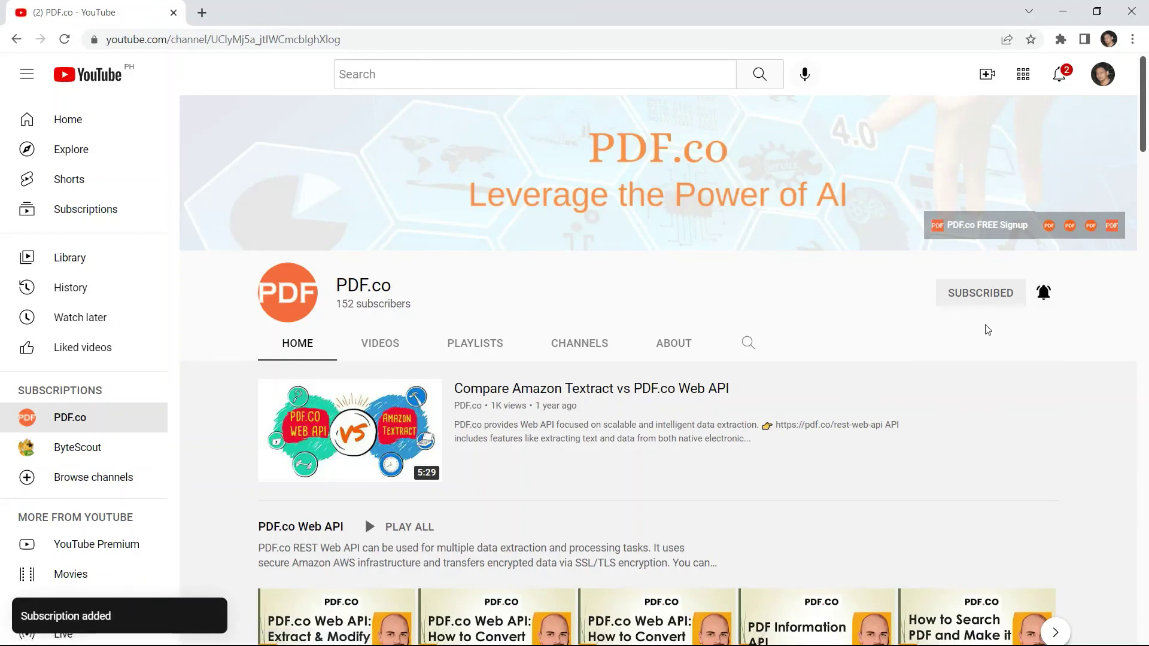